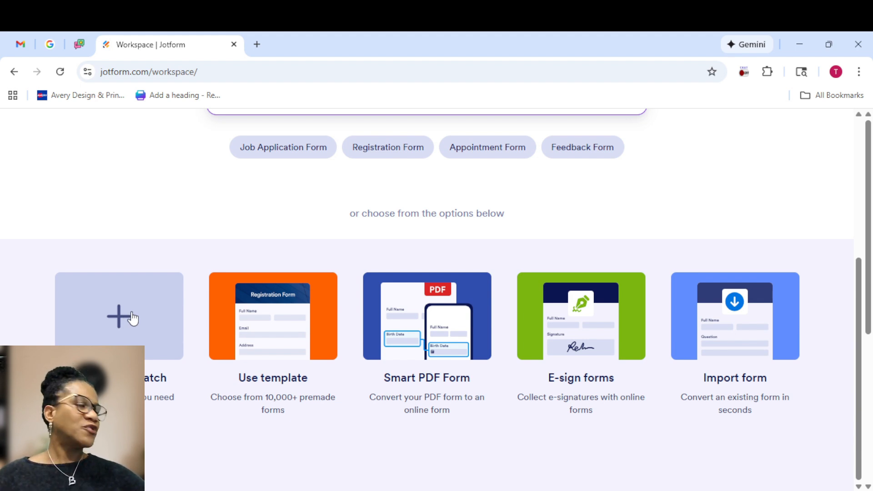
Start a new blank form from scratch on the Jotform workspace
{"action": "left_click", "coordinate": [132, 318]}
Pick the Classic Form layout and rename the heading from Form to Community Cookout
{"action": "left_click", "coordinate": [347, 337]}
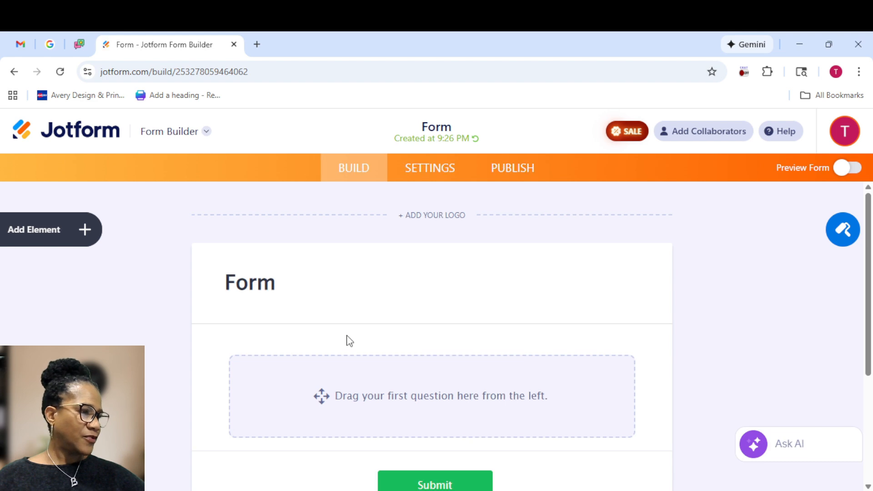
{"action": "left_click", "coordinate": [273, 287]}
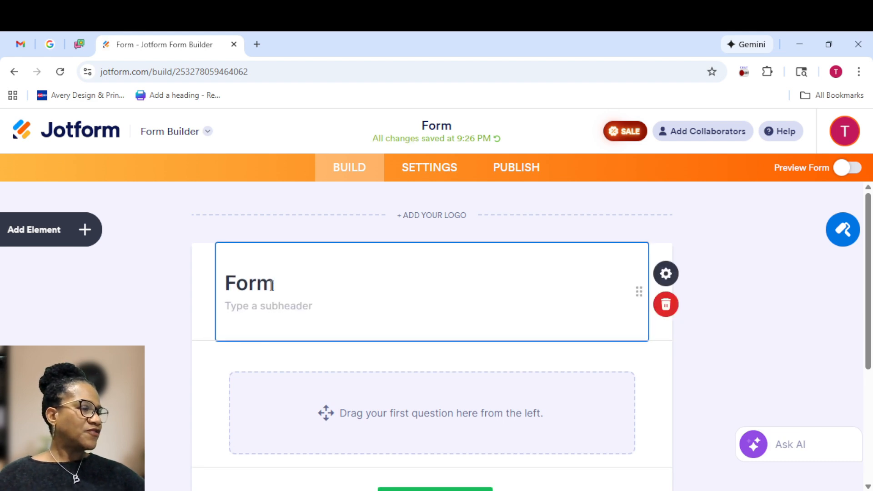
{"action": "double_click", "coordinate": [268, 285]}
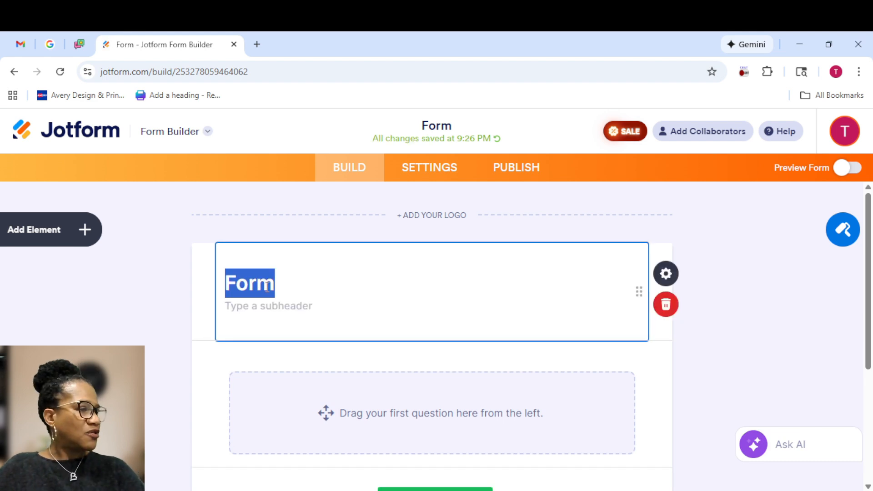
{"action": "type", "text": "Community"}
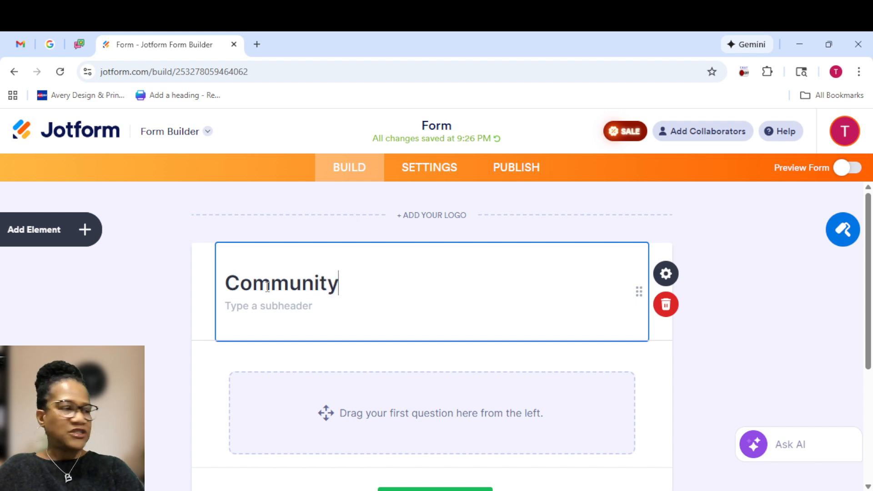
{"action": "type", "text": " Cookout"}
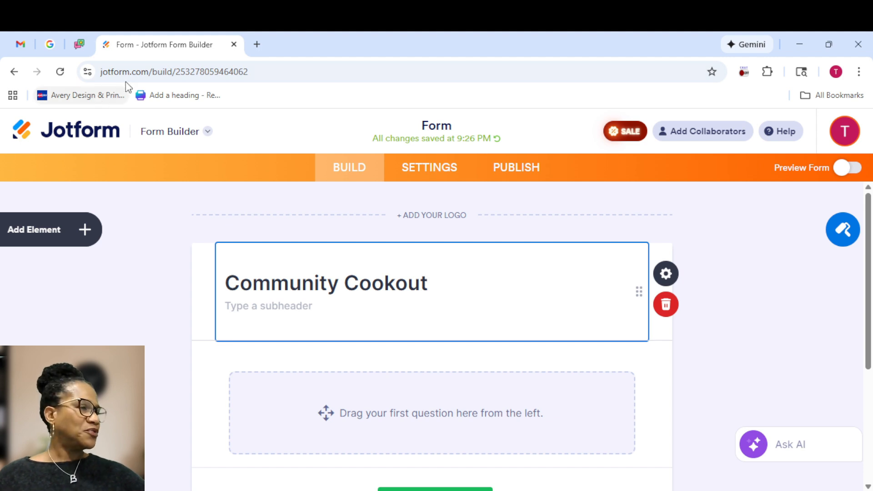
Add a Paragraph element and paste in the cookout date, menu, volunteer and deadline details
{"action": "left_click", "coordinate": [82, 230]}
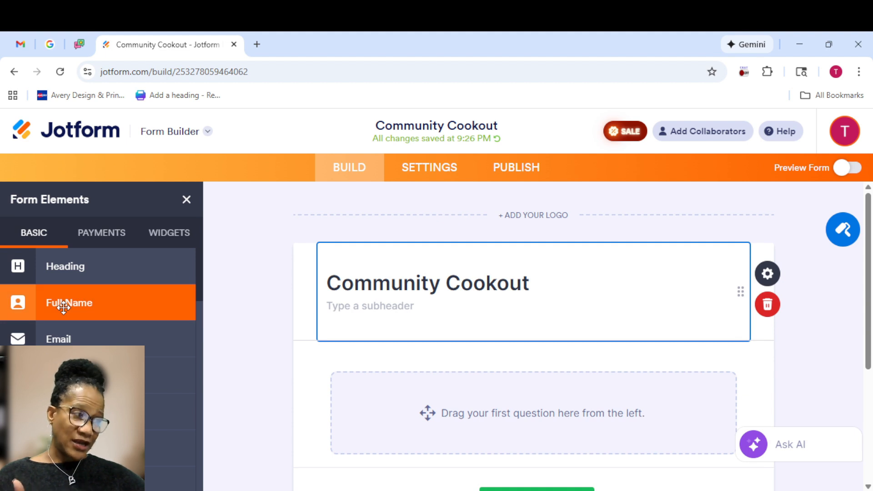
{"action": "scroll", "coordinate": [62, 312], "scroll_direction": "down", "scroll_amount": 4}
{"action": "scroll", "coordinate": [63, 314], "scroll_direction": "down", "scroll_amount": 5}
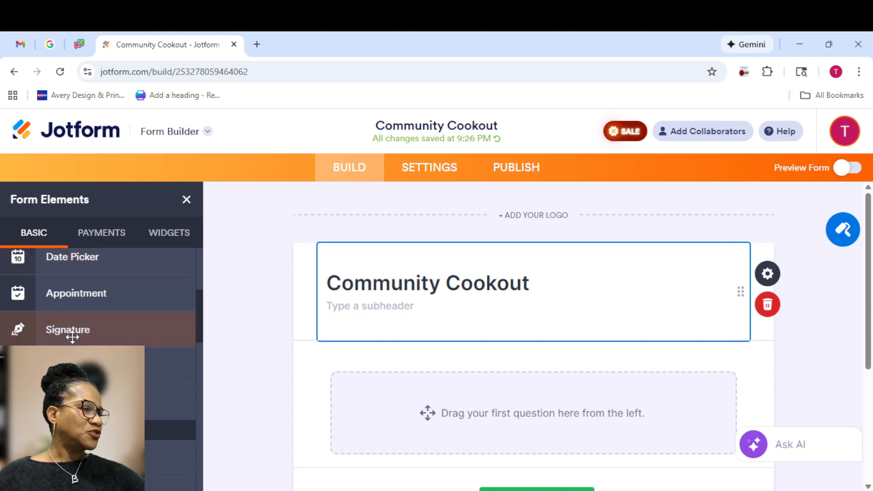
{"action": "left_click", "coordinate": [136, 404]}
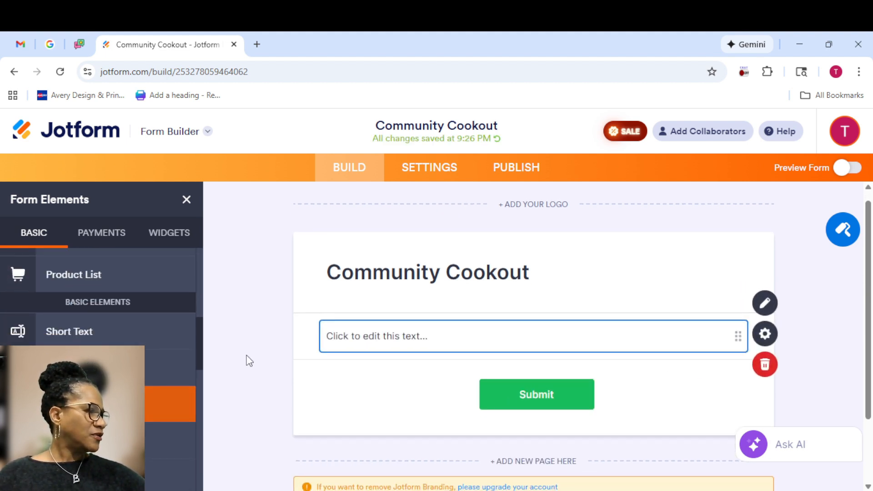
{"action": "left_click", "coordinate": [339, 336]}
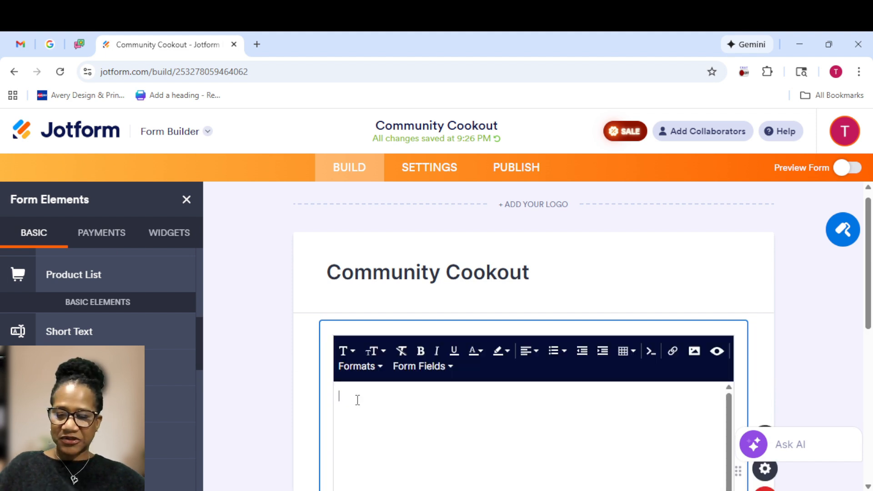
{"action": "key", "text": "ctrl+v"}
Delete Potato Salad from the paragraph's menu list
{"action": "scroll", "coordinate": [437, 432], "scroll_direction": "up", "scroll_amount": 5}
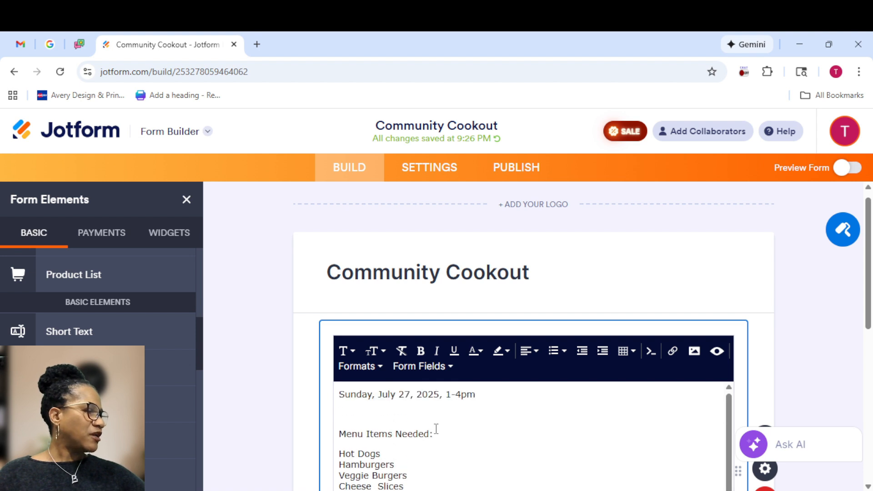
{"action": "scroll", "coordinate": [436, 429], "scroll_direction": "down", "scroll_amount": 3}
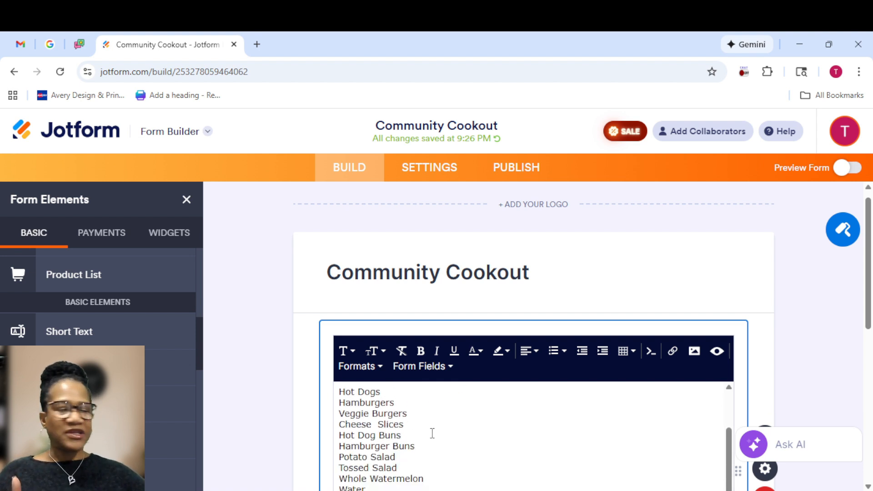
{"action": "scroll", "coordinate": [432, 432], "scroll_direction": "up", "scroll_amount": 2}
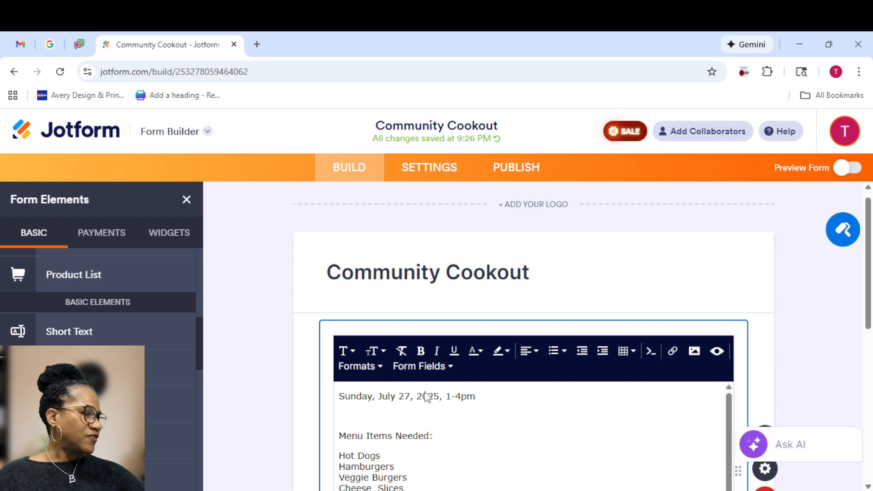
{"action": "scroll", "coordinate": [380, 439], "scroll_direction": "down", "scroll_amount": 2}
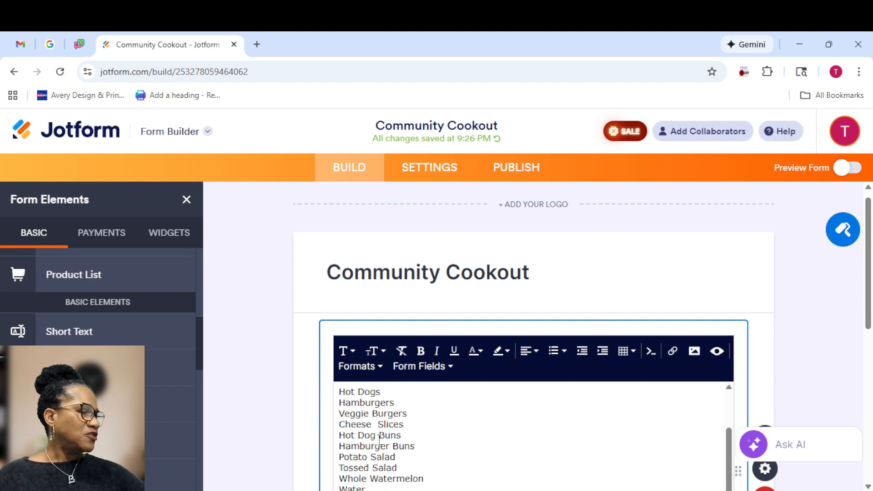
{"action": "scroll", "coordinate": [380, 439], "scroll_direction": "down", "scroll_amount": 2}
{"action": "scroll", "coordinate": [380, 440], "scroll_direction": "down", "scroll_amount": 4}
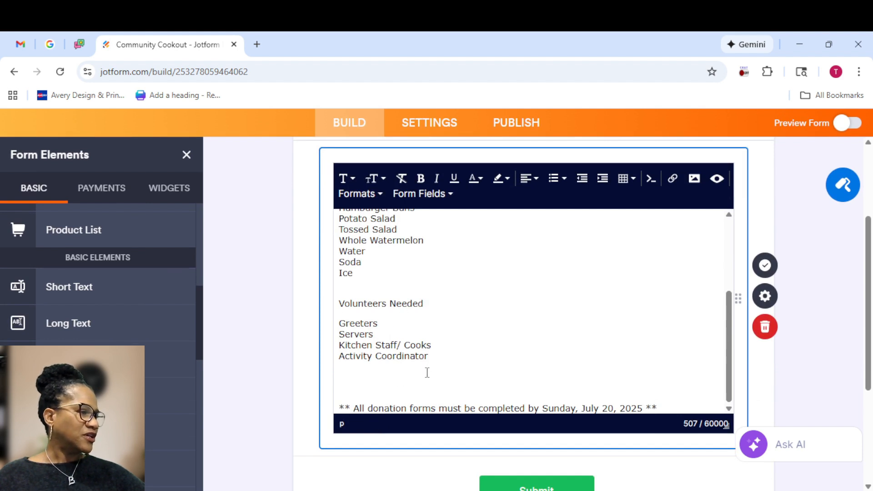
{"action": "scroll", "coordinate": [418, 352], "scroll_direction": "up", "scroll_amount": 1}
{"action": "scroll", "coordinate": [418, 352], "scroll_direction": "up", "scroll_amount": 3}
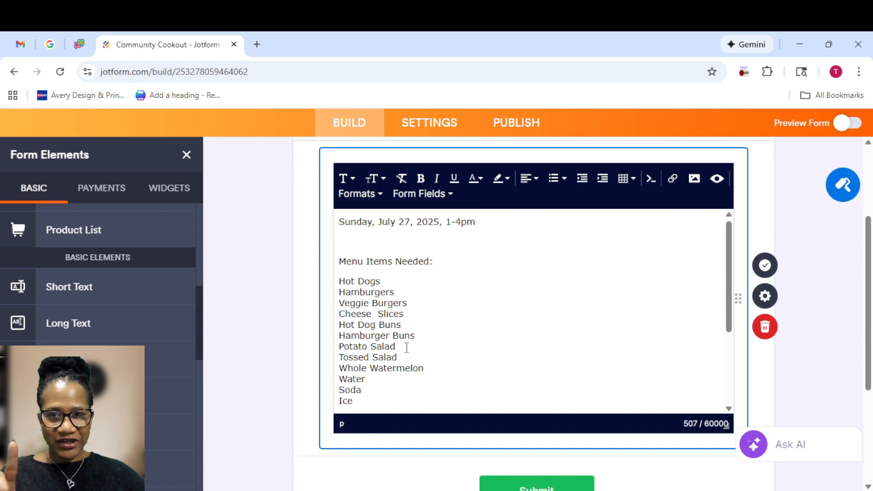
{"action": "left_click_drag", "start_coordinate": [396, 346], "coordinate": [335, 347]}
{"action": "key", "text": "BackSpace"}
{"action": "key", "text": "BackSpace"}
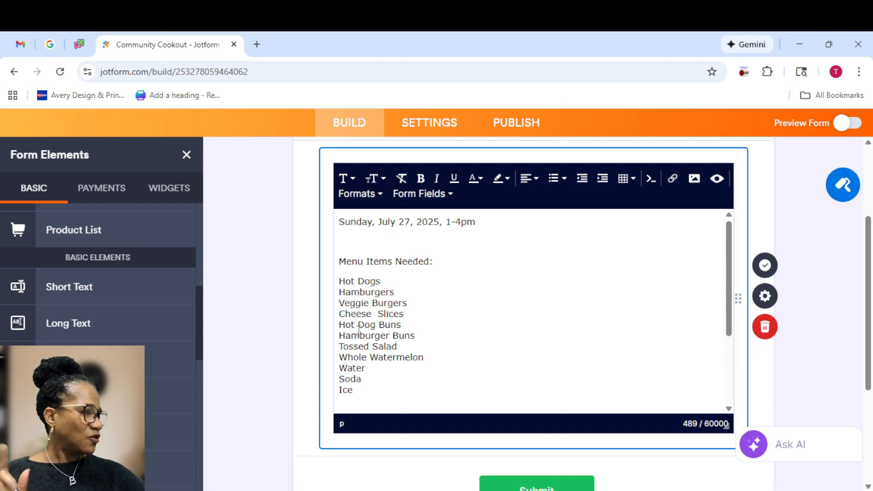
Place a Full Name field below the cookout details paragraph
{"action": "scroll", "coordinate": [585, 341], "scroll_direction": "down", "scroll_amount": 1}
{"action": "scroll", "coordinate": [583, 341], "scroll_direction": "down", "scroll_amount": 1}
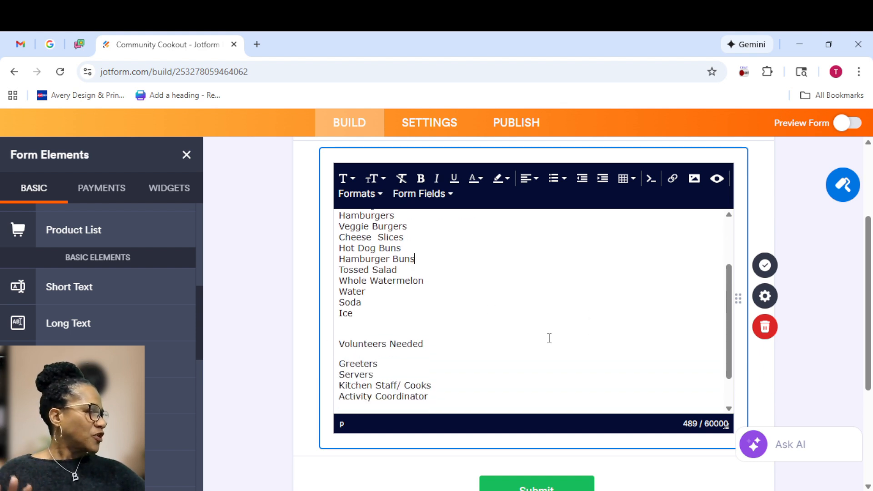
{"action": "scroll", "coordinate": [526, 334], "scroll_direction": "down", "scroll_amount": 1}
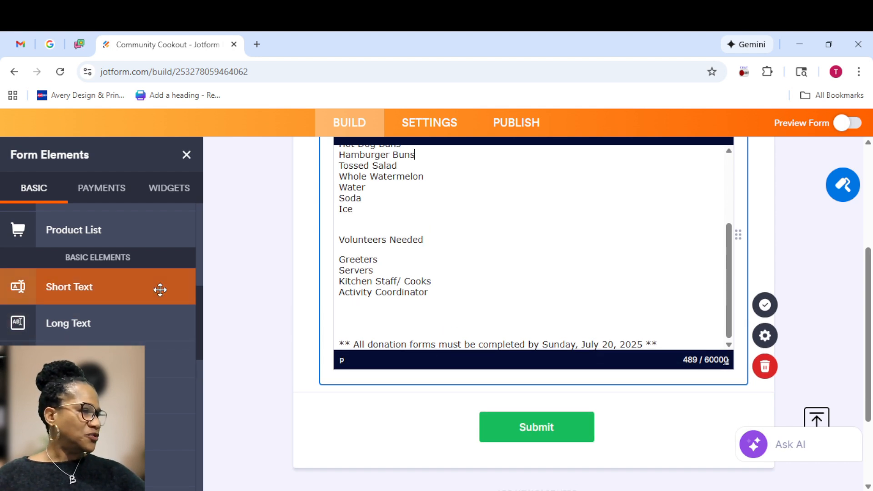
{"action": "scroll", "coordinate": [151, 291], "scroll_direction": "down", "scroll_amount": 1}
{"action": "scroll", "coordinate": [352, 366], "scroll_direction": "down", "scroll_amount": 1}
{"action": "scroll", "coordinate": [351, 367], "scroll_direction": "down", "scroll_amount": 1}
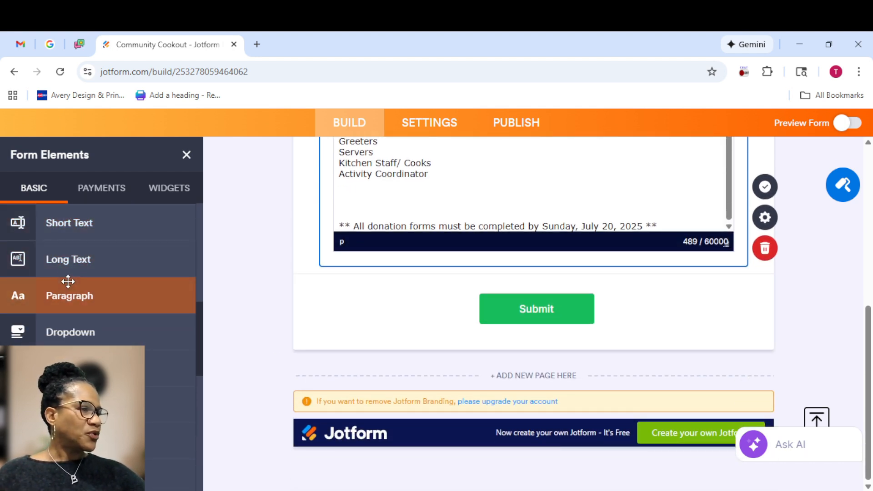
{"action": "left_click_drag", "start_coordinate": [200, 336], "coordinate": [201, 210]}
Add Full Name, Email and Phone Number fields, briefly checking the Phone field's properties
{"action": "left_click", "coordinate": [63, 260]}
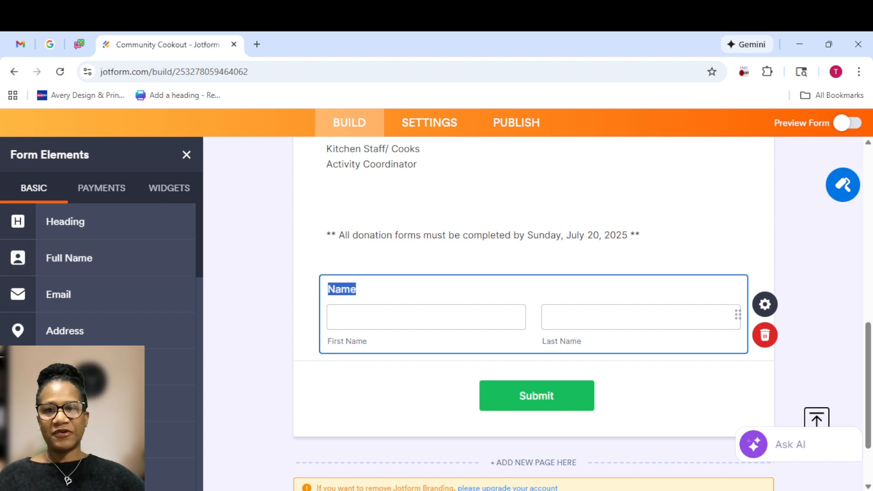
{"action": "left_click", "coordinate": [56, 293]}
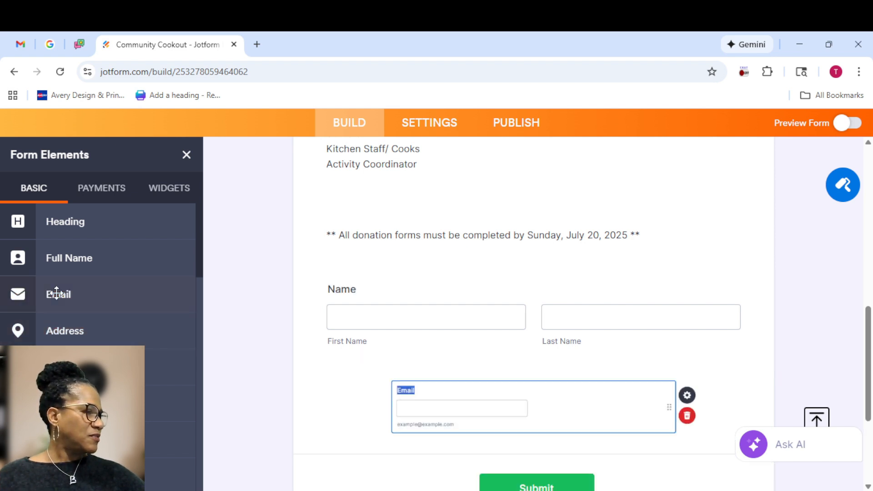
{"action": "left_click", "coordinate": [57, 366]}
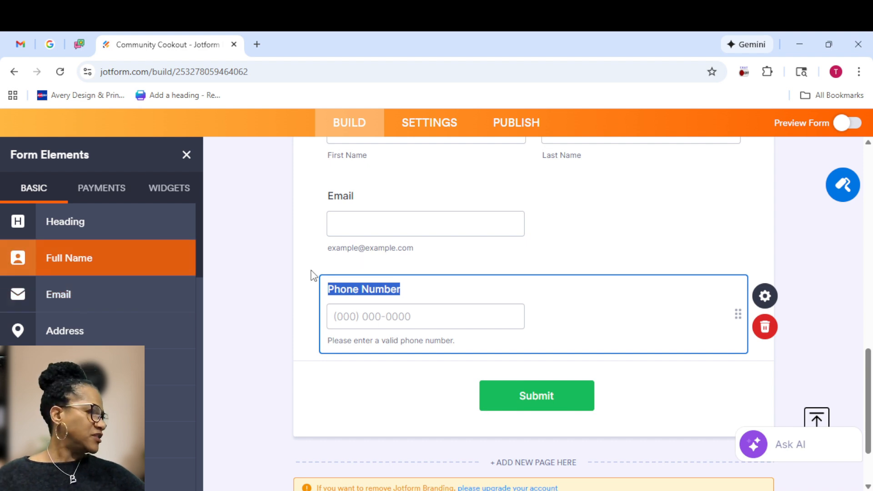
{"action": "left_click", "coordinate": [764, 300]}
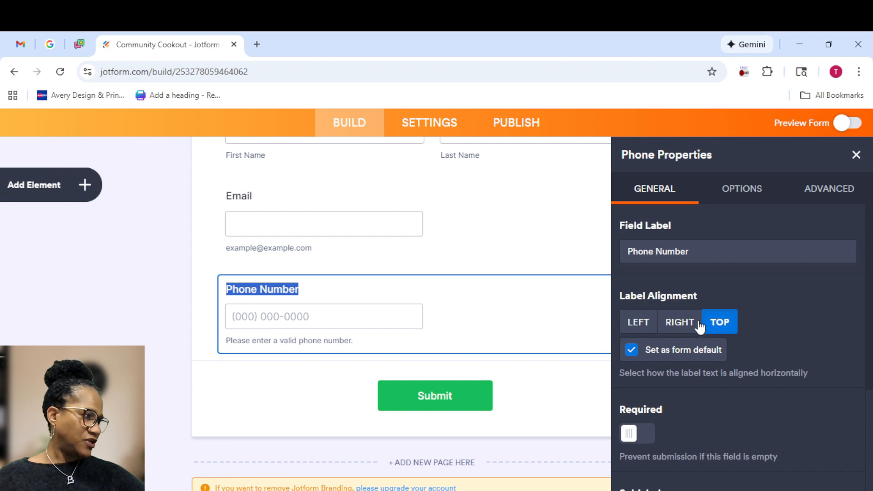
{"action": "left_click", "coordinate": [856, 155]}
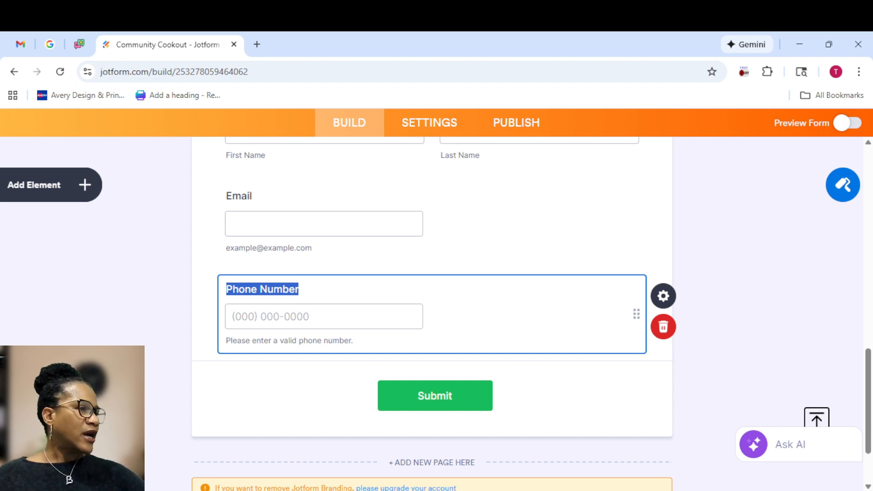
Search the widgets for 'quantity' and add Quantity Gift Registry below Phone Number
{"action": "left_click", "coordinate": [84, 186]}
{"action": "left_click", "coordinate": [177, 191]}
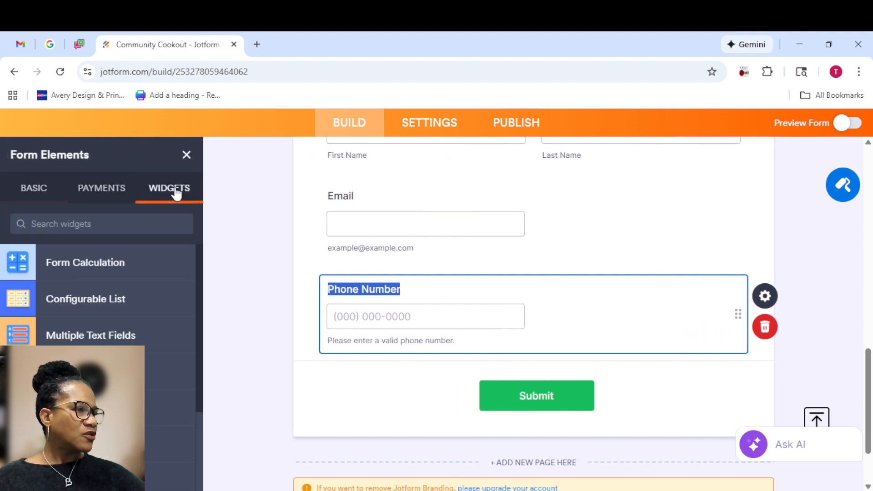
{"action": "left_click", "coordinate": [81, 224]}
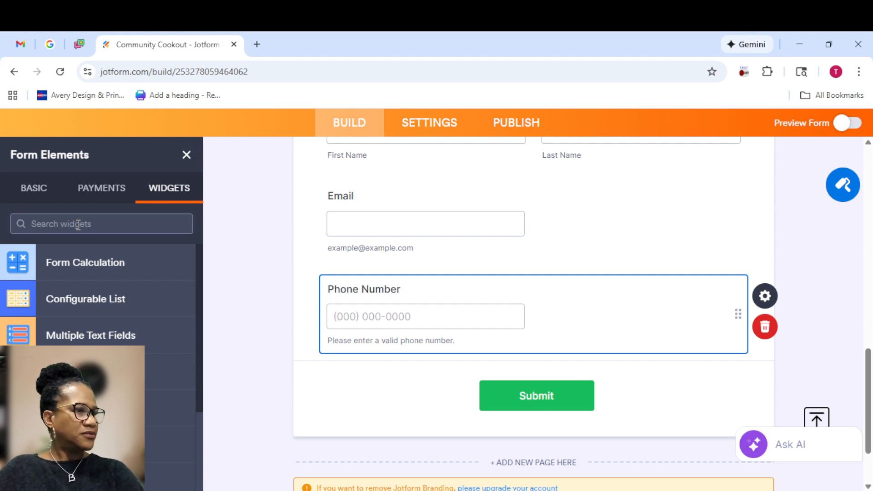
{"action": "type", "text": "q"}
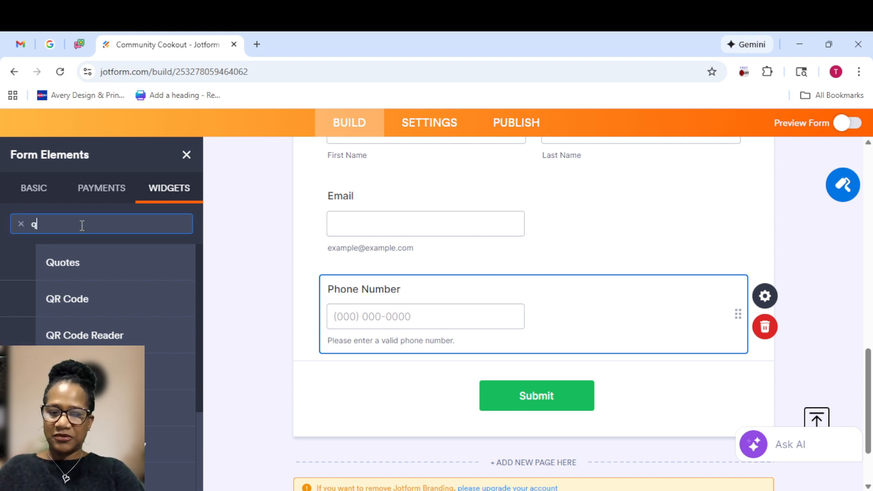
{"action": "type", "text": "uantity"}
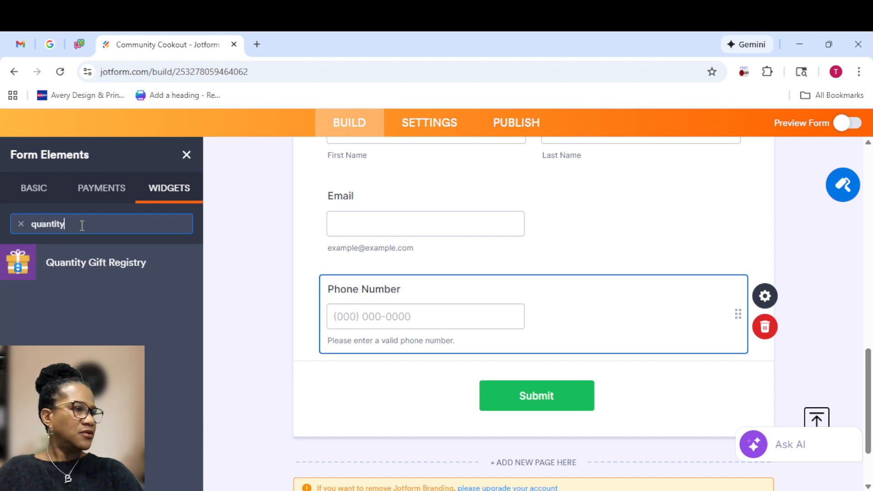
{"action": "left_click", "coordinate": [112, 264]}
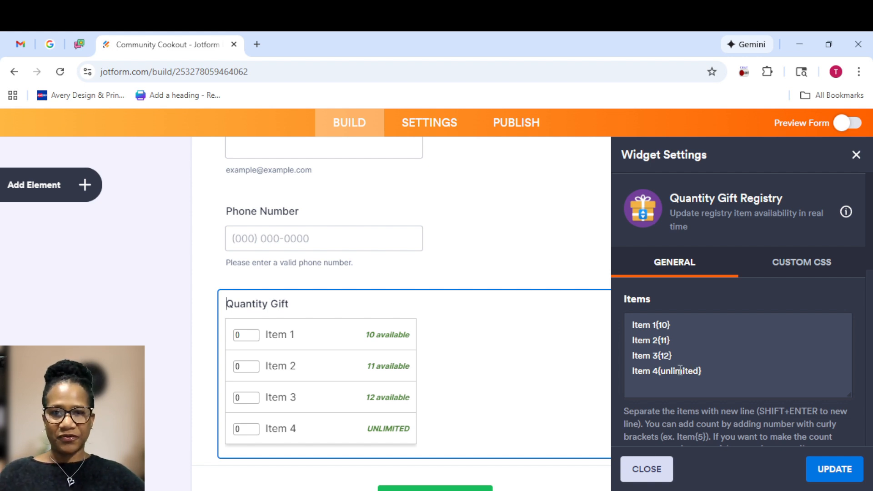
Replace the registry's placeholder items with the pasted cookout list, e.g. Hot Dogs 8pk (3)
{"action": "left_click", "coordinate": [709, 372]}
{"action": "key", "text": "ctrl+a"}
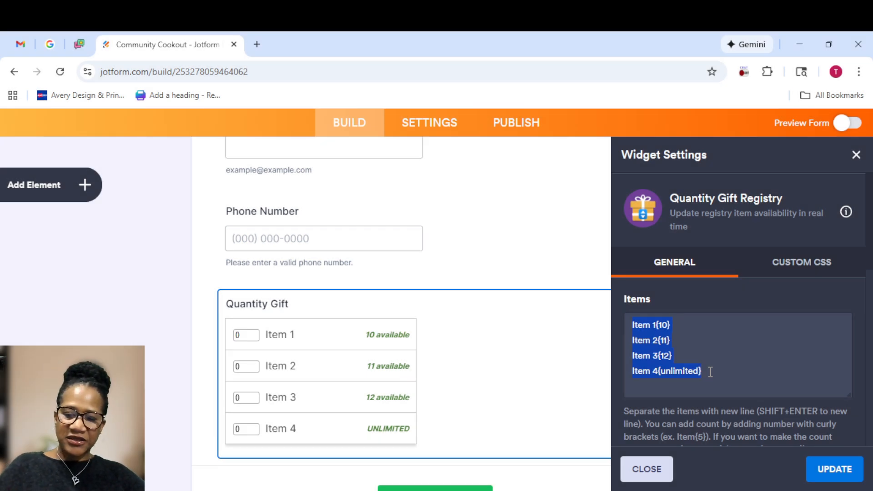
{"action": "key", "text": "ctrl+v"}
{"action": "scroll", "coordinate": [671, 348], "scroll_direction": "up", "scroll_amount": 5}
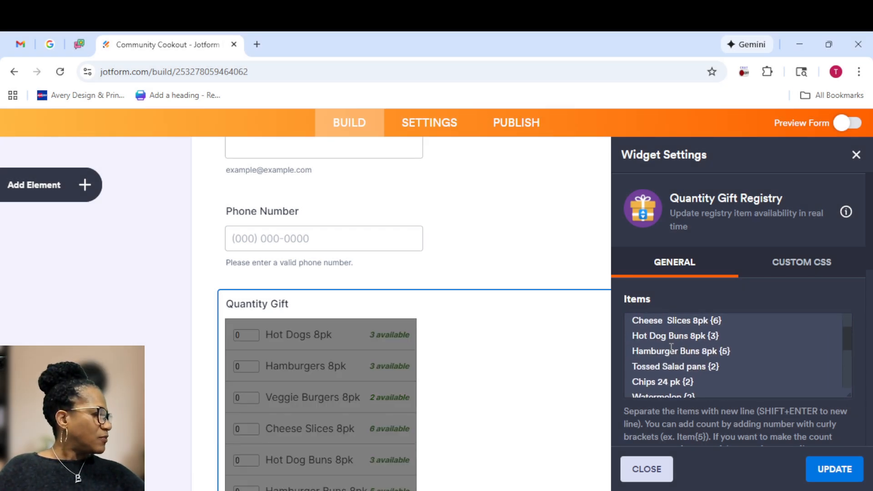
{"action": "scroll", "coordinate": [702, 342], "scroll_direction": "up", "scroll_amount": 2}
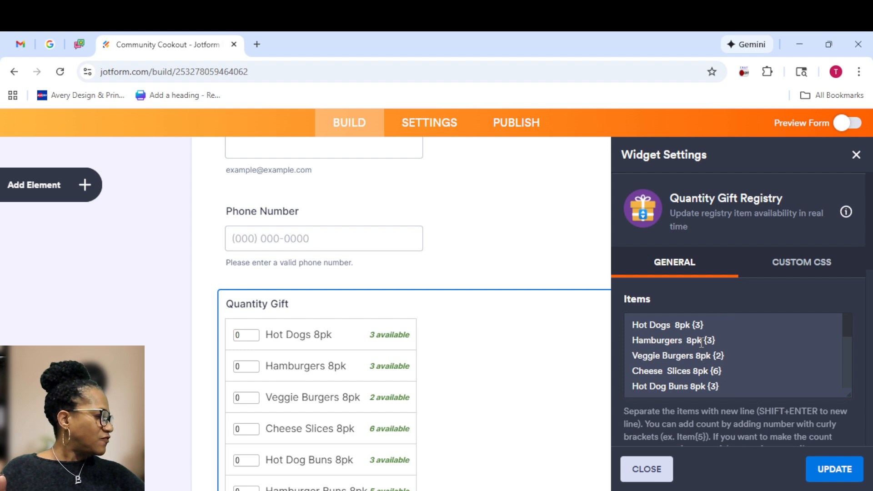
{"action": "scroll", "coordinate": [701, 344], "scroll_direction": "down", "scroll_amount": 2}
{"action": "scroll", "coordinate": [696, 343], "scroll_direction": "down", "scroll_amount": 2}
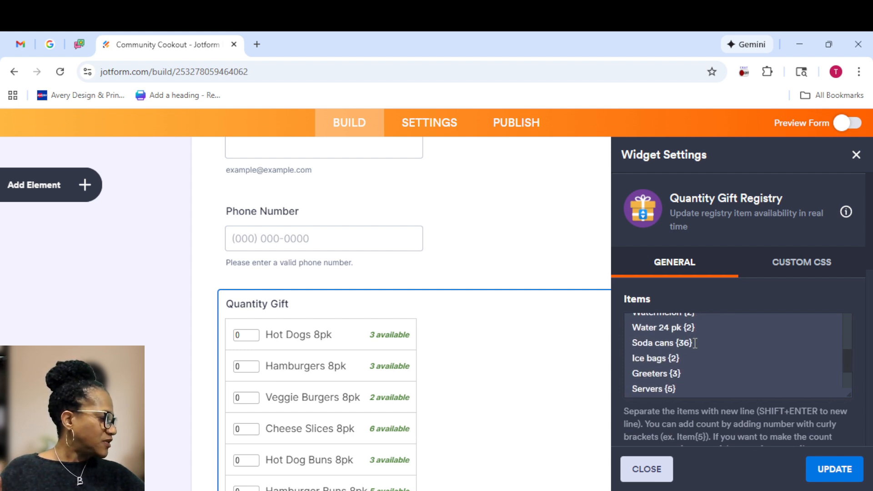
{"action": "scroll", "coordinate": [695, 343], "scroll_direction": "down", "scroll_amount": 2}
{"action": "scroll", "coordinate": [695, 343], "scroll_direction": "down", "scroll_amount": 2}
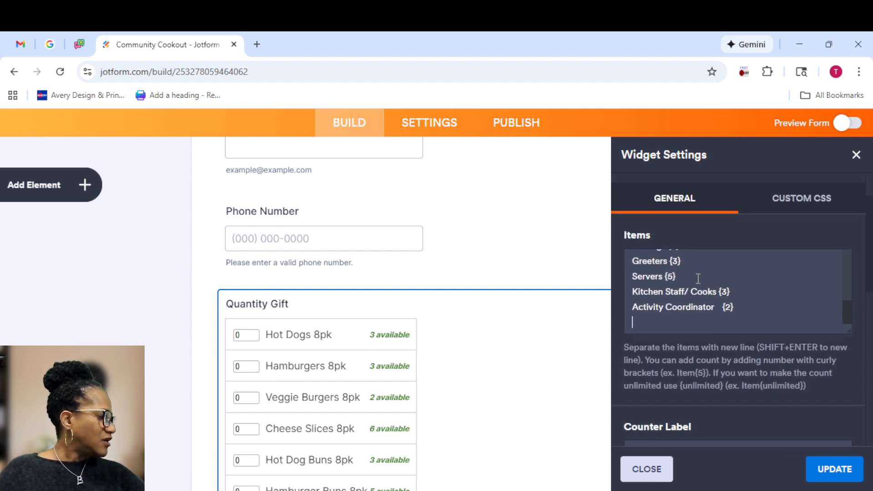
{"action": "scroll", "coordinate": [697, 278], "scroll_direction": "up", "scroll_amount": 5}
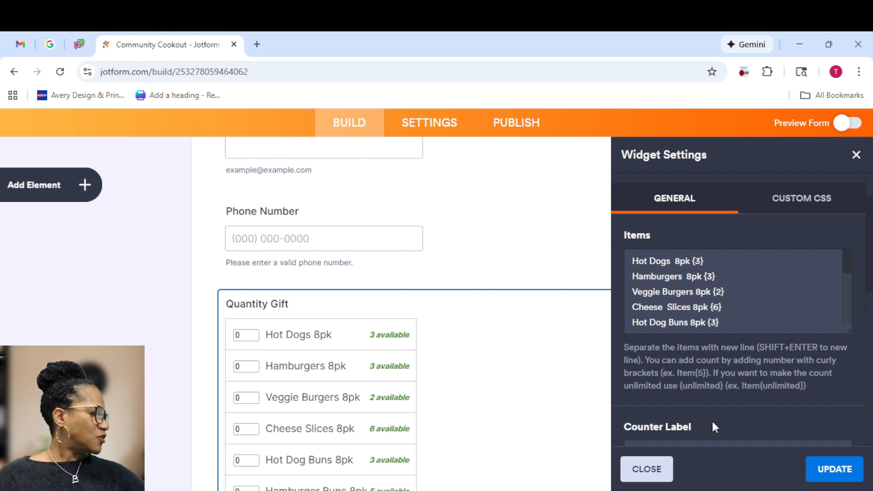
Change the registry's counter label from 'available' to 'needed'
{"action": "scroll", "coordinate": [712, 419], "scroll_direction": "down", "scroll_amount": 1}
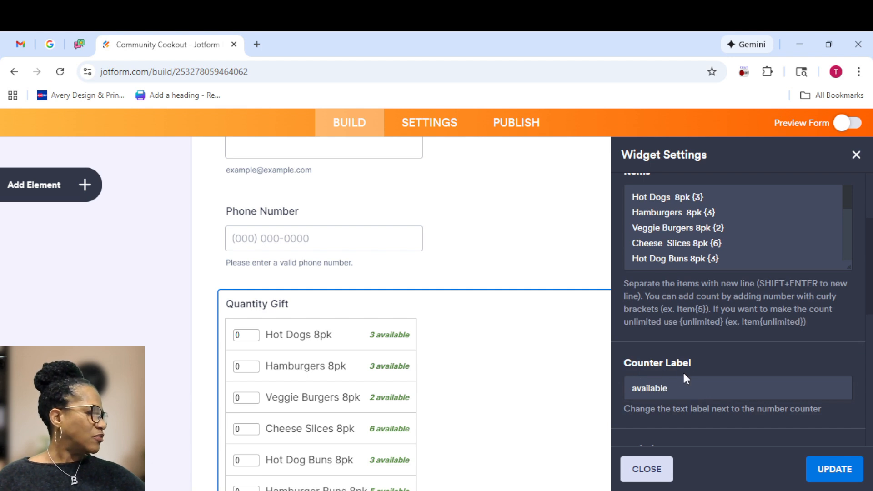
{"action": "left_click_drag", "start_coordinate": [677, 389], "coordinate": [632, 388]}
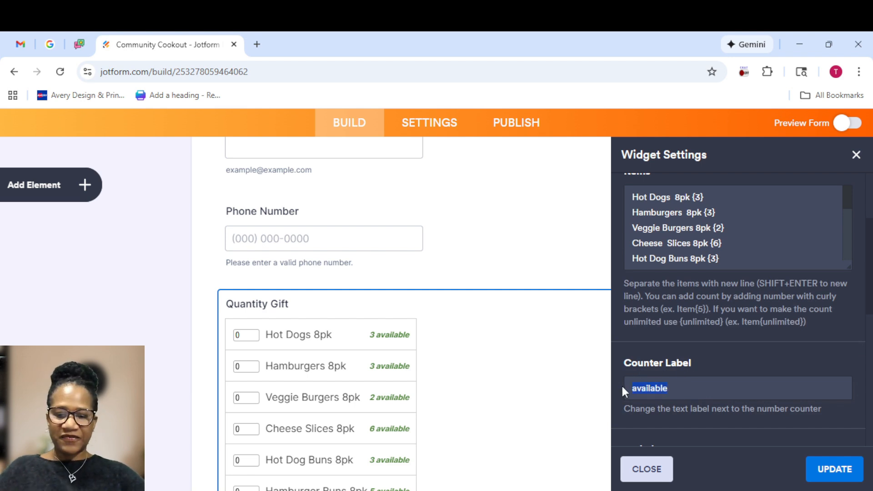
{"action": "type", "text": "n"}
{"action": "type", "text": "ded"}
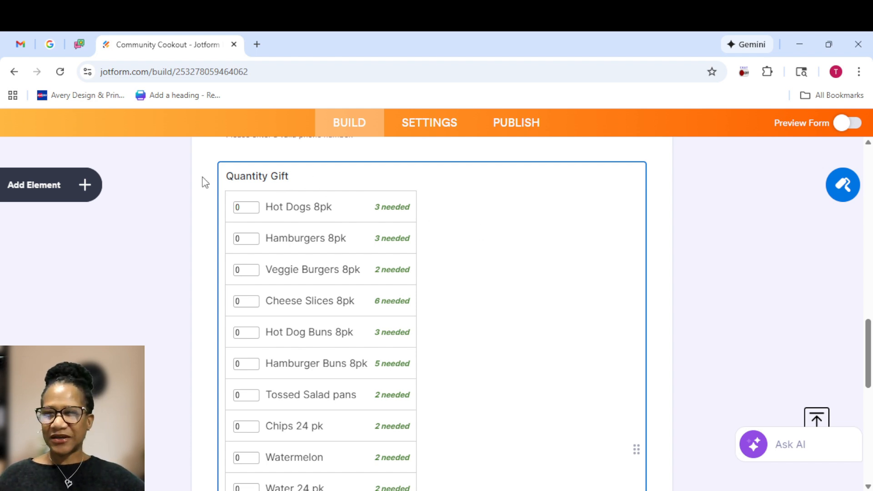
Set the registry widget's field label to 'Donations Requested'
{"action": "scroll", "coordinate": [566, 390], "scroll_direction": "down", "scroll_amount": 4}
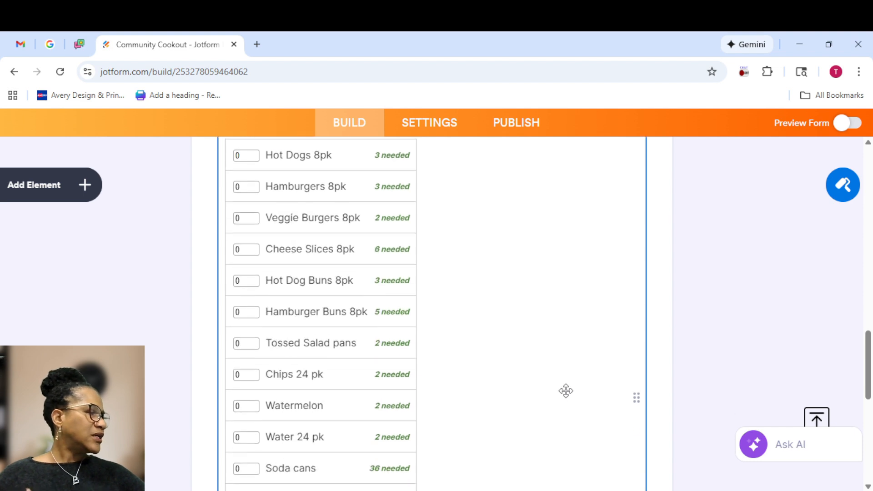
{"action": "scroll", "coordinate": [566, 390], "scroll_direction": "down", "scroll_amount": 3}
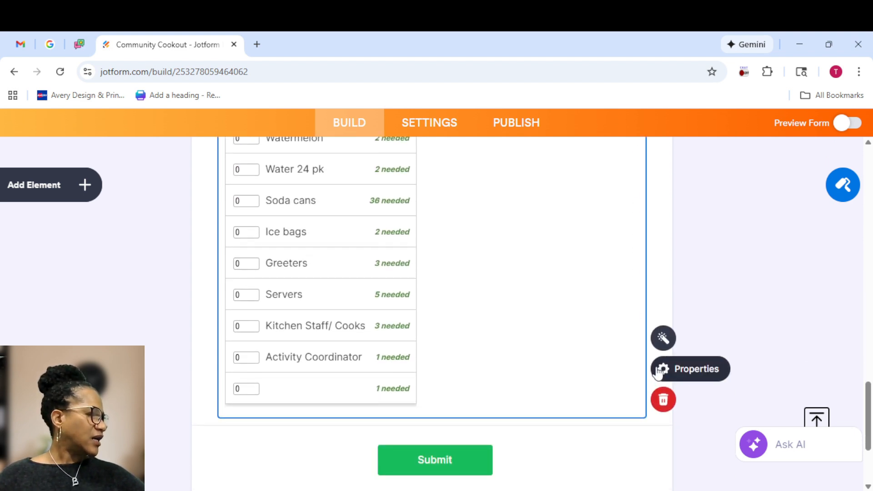
{"action": "left_click", "coordinate": [662, 369]}
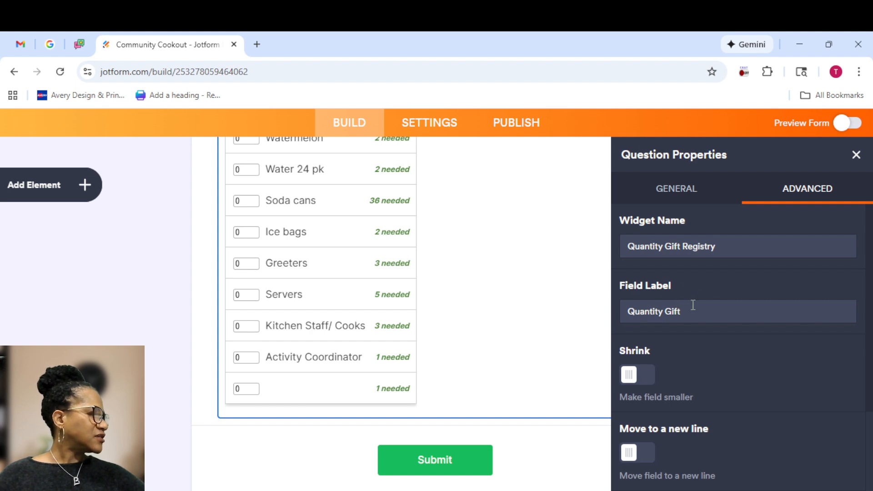
{"action": "left_click_drag", "start_coordinate": [686, 310], "coordinate": [608, 308]}
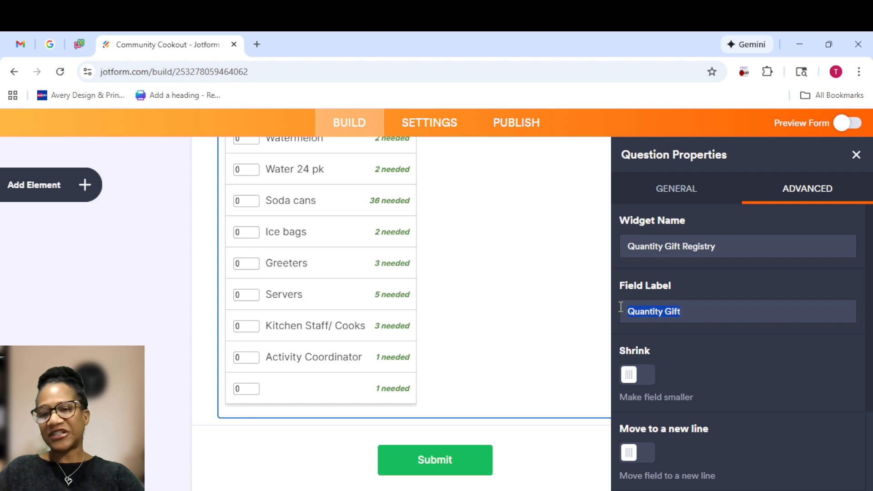
{"action": "type", "text": "Donationa"}
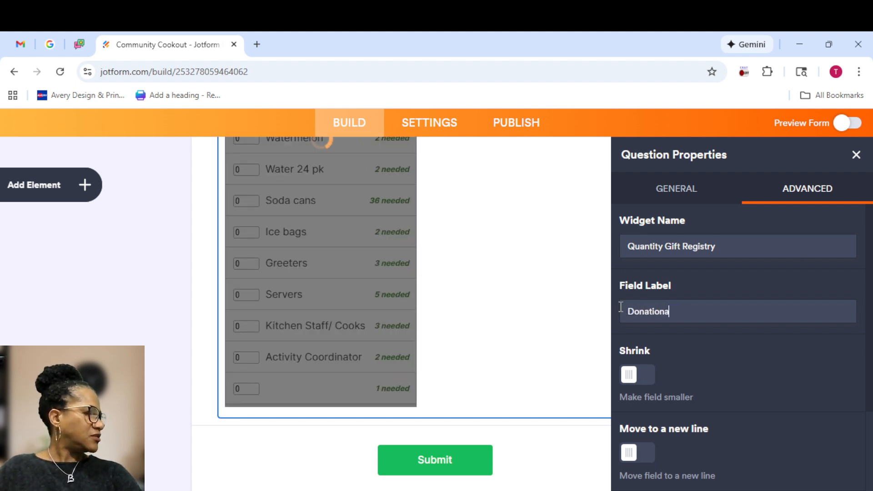
{"action": "key", "text": "BackSpace"}
{"action": "type", "text": "s Re"}
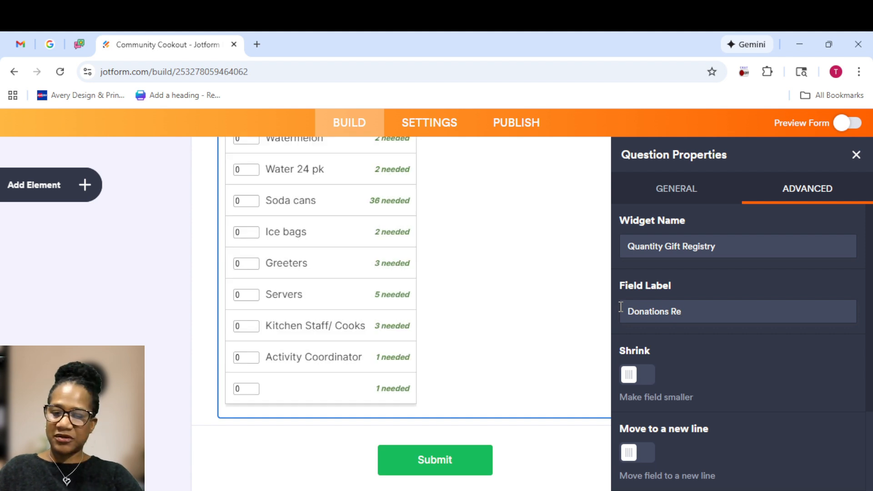
{"action": "type", "text": "quested"}
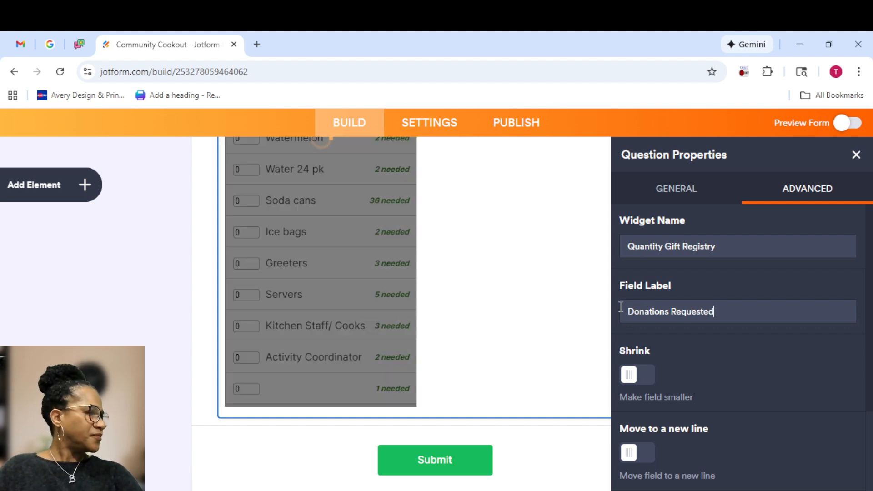
{"action": "scroll", "coordinate": [495, 293], "scroll_direction": "up", "scroll_amount": 5}
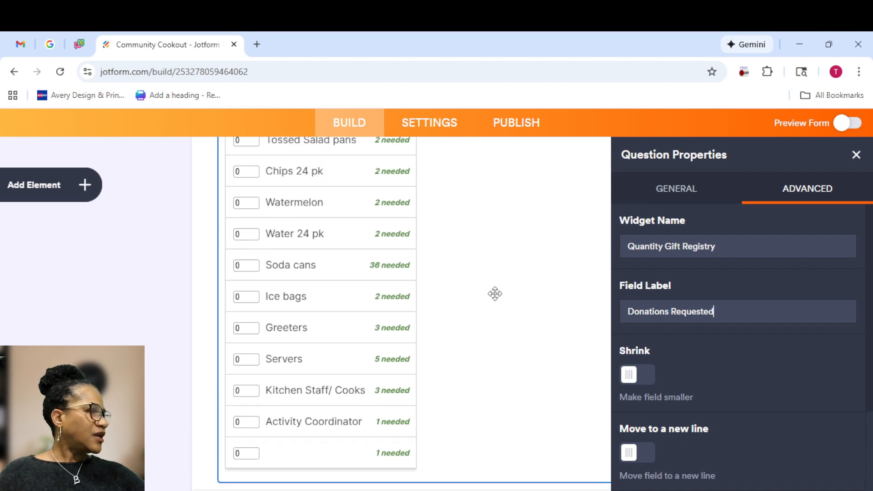
{"action": "scroll", "coordinate": [496, 294], "scroll_direction": "up", "scroll_amount": 3}
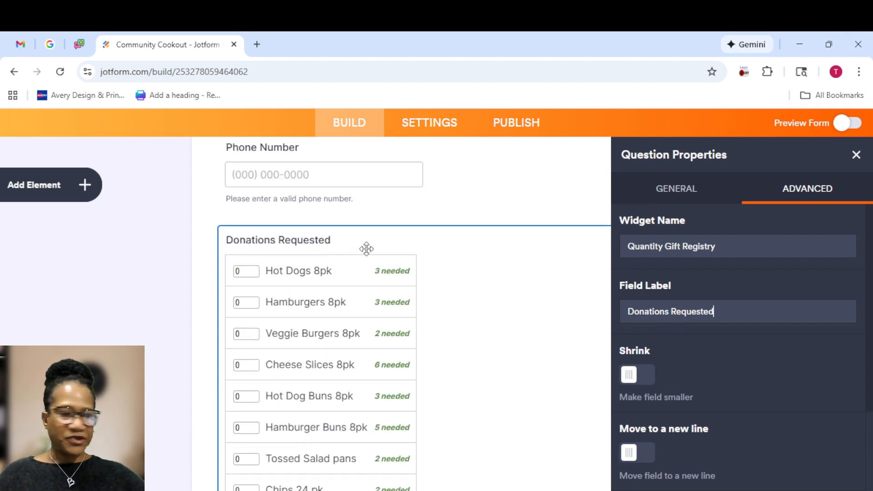
Give the Submit block a Clear All Questions reset link, a Print button and Save and Continue Later
{"action": "left_click", "coordinate": [857, 155]}
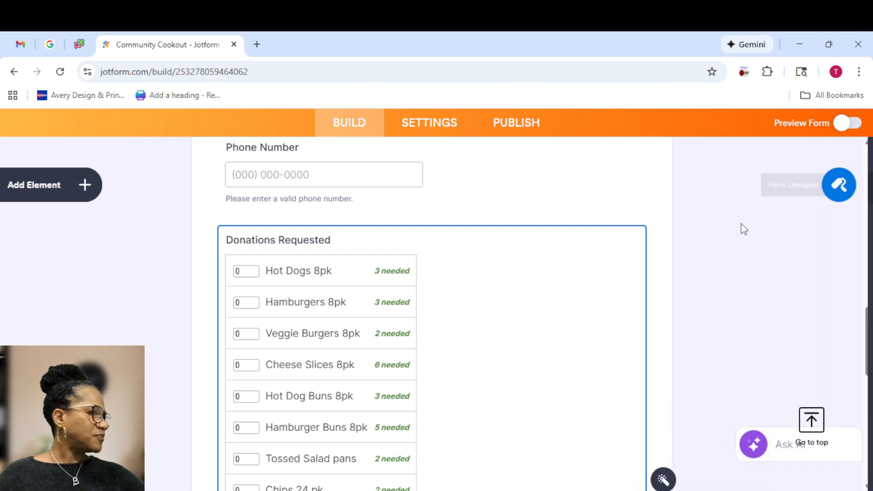
{"action": "scroll", "coordinate": [459, 367], "scroll_direction": "down", "scroll_amount": 5}
{"action": "scroll", "coordinate": [460, 367], "scroll_direction": "down", "scroll_amount": 5}
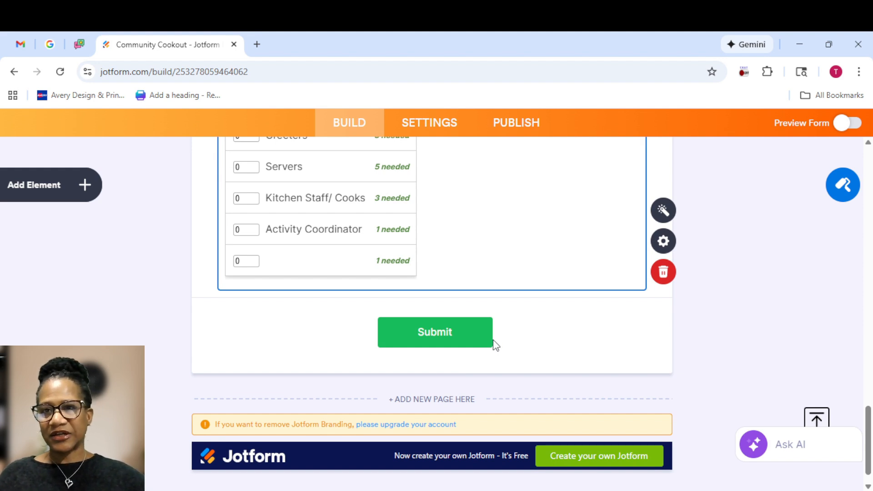
{"action": "left_click", "coordinate": [571, 331]}
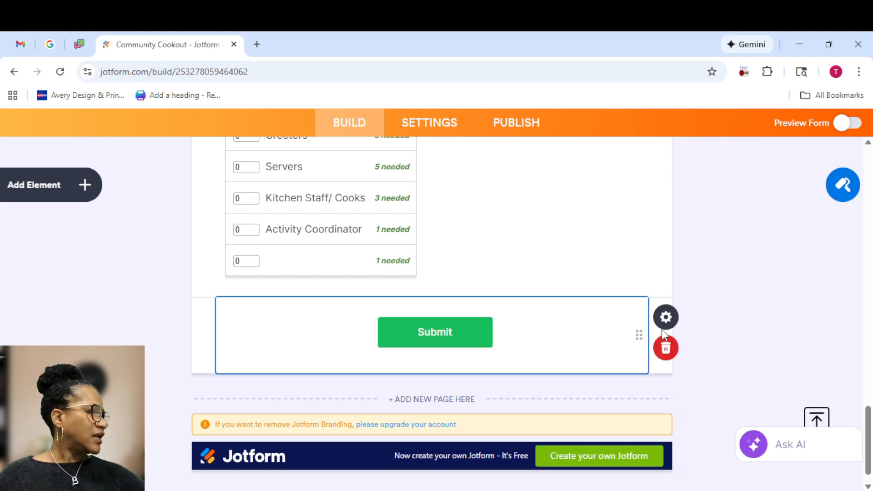
{"action": "left_click", "coordinate": [667, 317]}
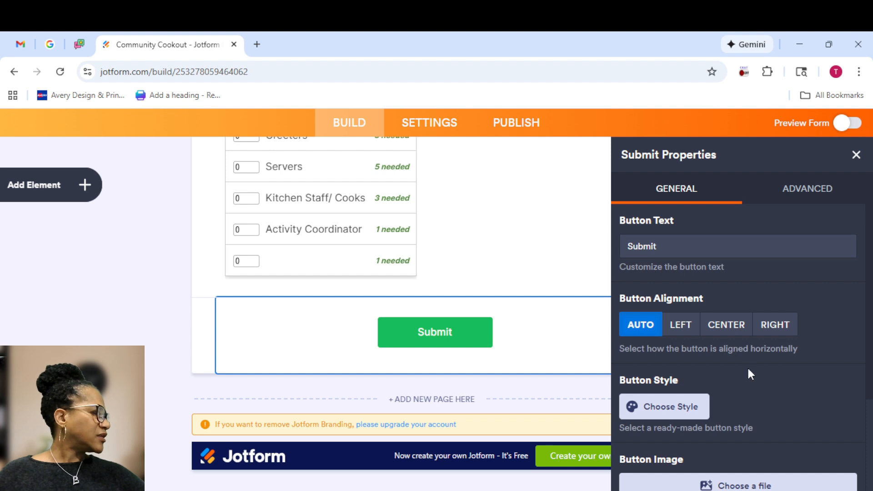
{"action": "left_click", "coordinate": [799, 199]}
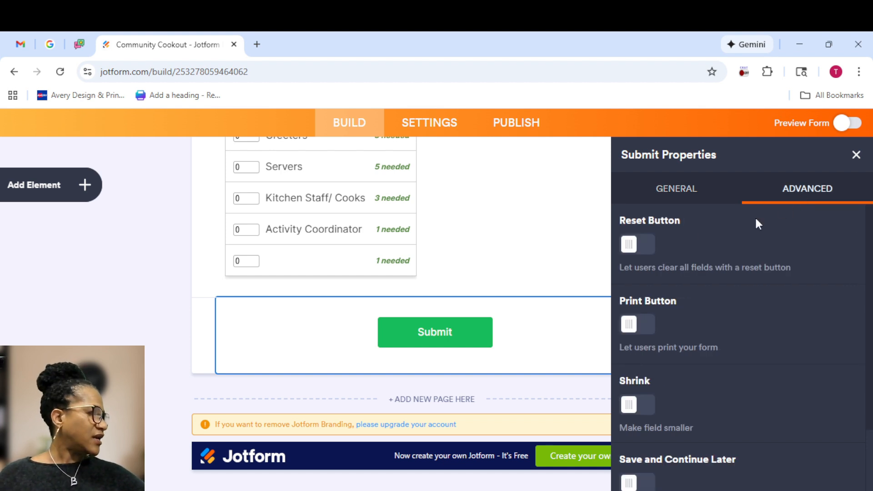
{"action": "left_click", "coordinate": [636, 248]}
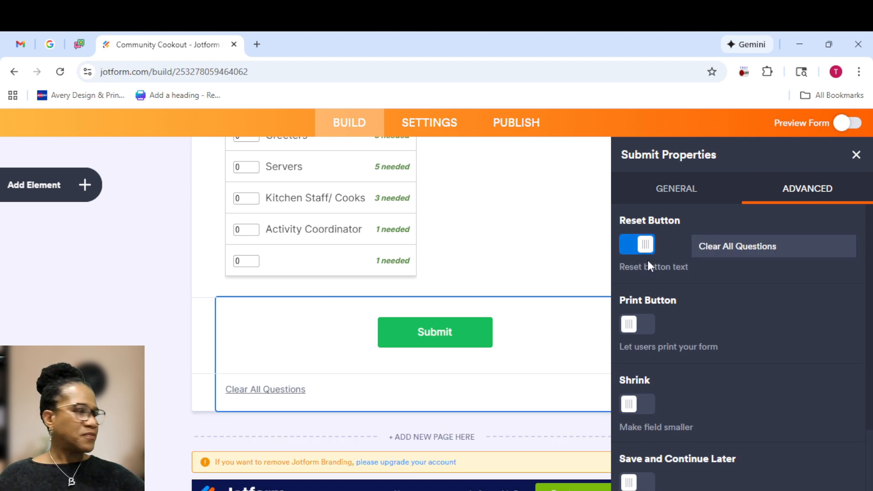
{"action": "left_click", "coordinate": [630, 325]}
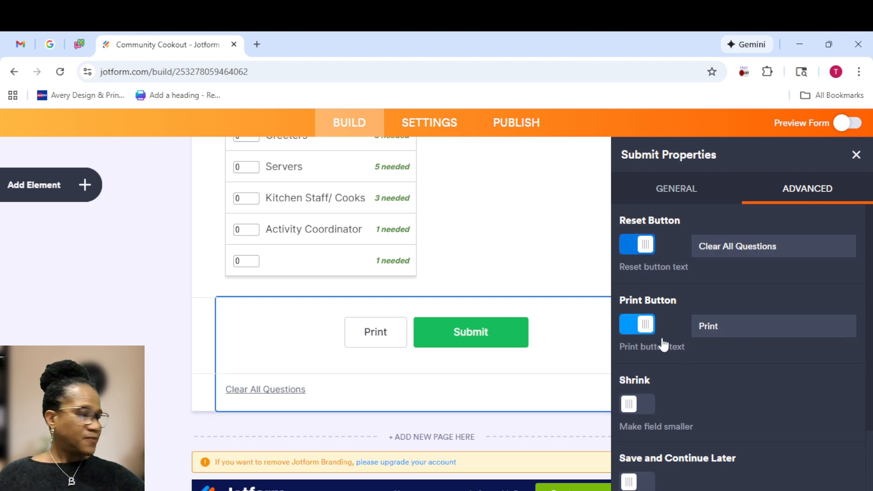
{"action": "scroll", "coordinate": [687, 354], "scroll_direction": "down", "scroll_amount": 2}
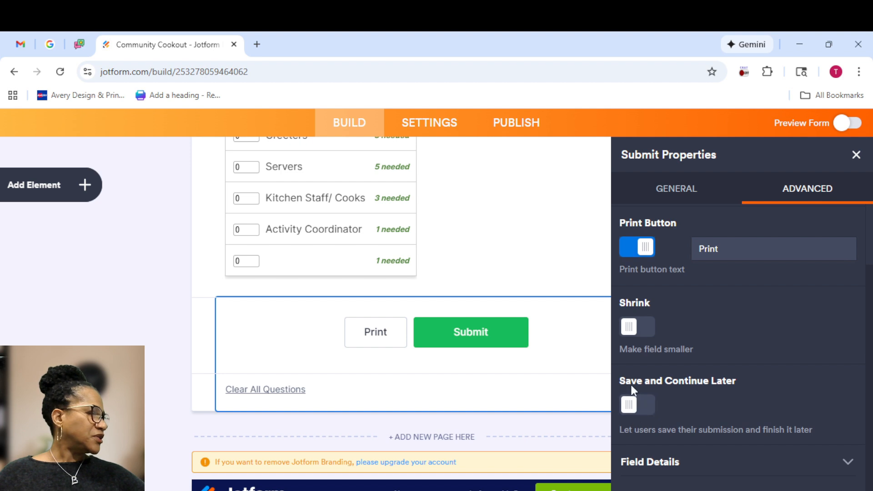
{"action": "left_click", "coordinate": [632, 412]}
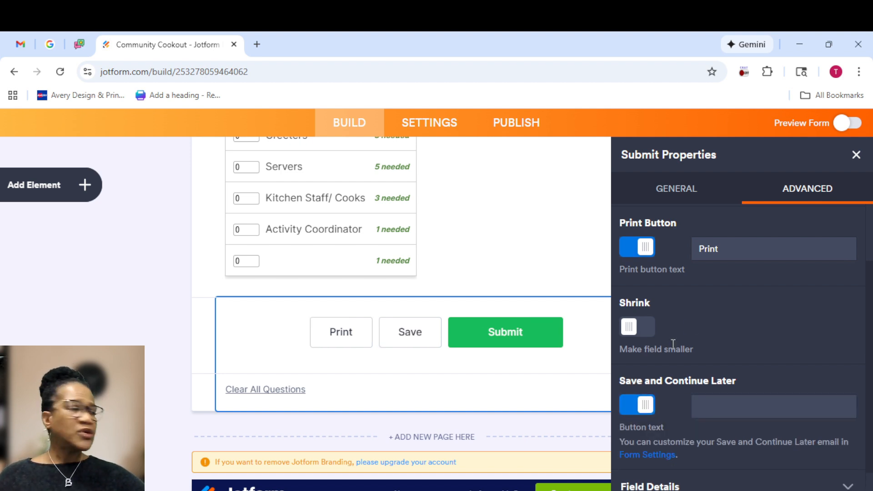
{"action": "left_click", "coordinate": [858, 156]}
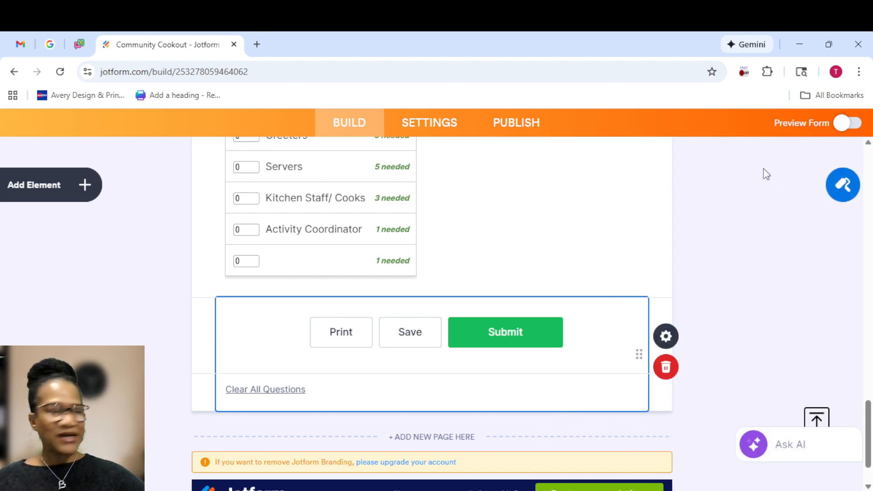
{"action": "left_click", "coordinate": [842, 128]}
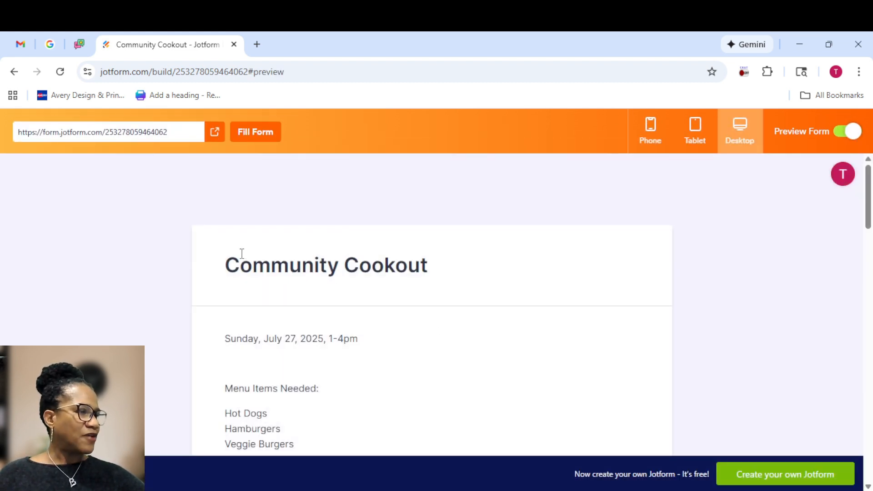
{"action": "scroll", "coordinate": [419, 318], "scroll_direction": "down", "scroll_amount": 1}
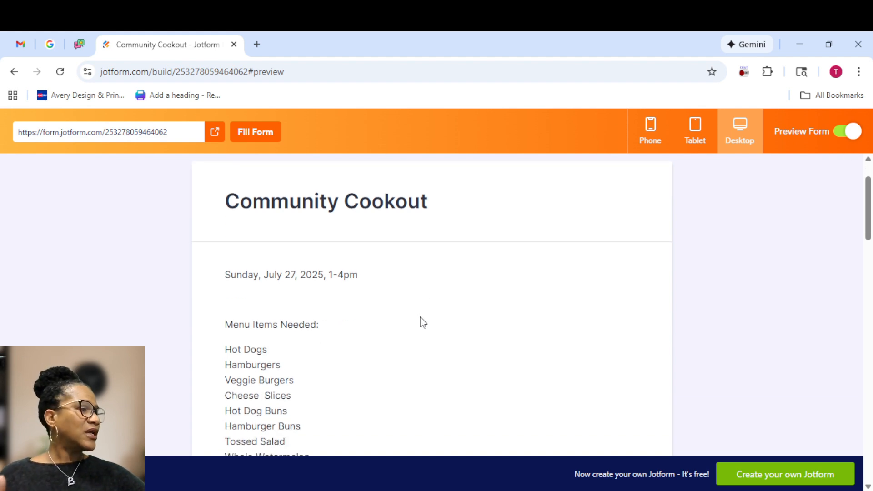
{"action": "scroll", "coordinate": [336, 325], "scroll_direction": "down", "scroll_amount": 3}
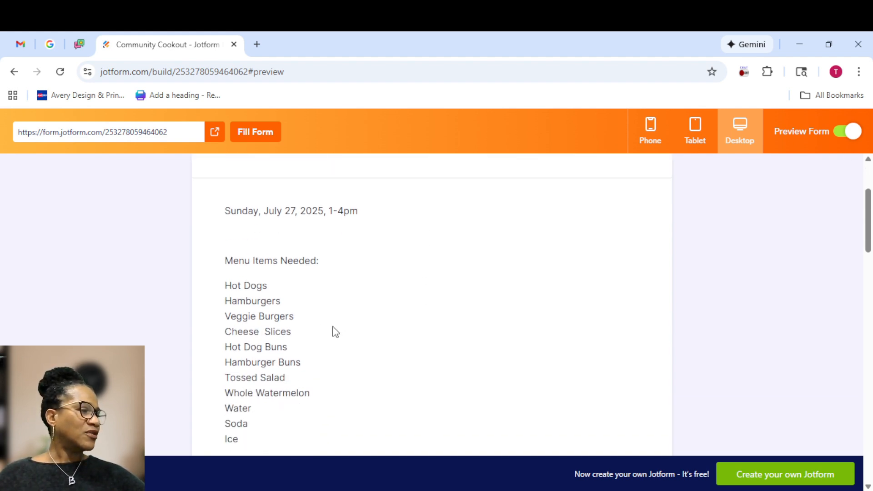
{"action": "scroll", "coordinate": [332, 327], "scroll_direction": "down", "scroll_amount": 2}
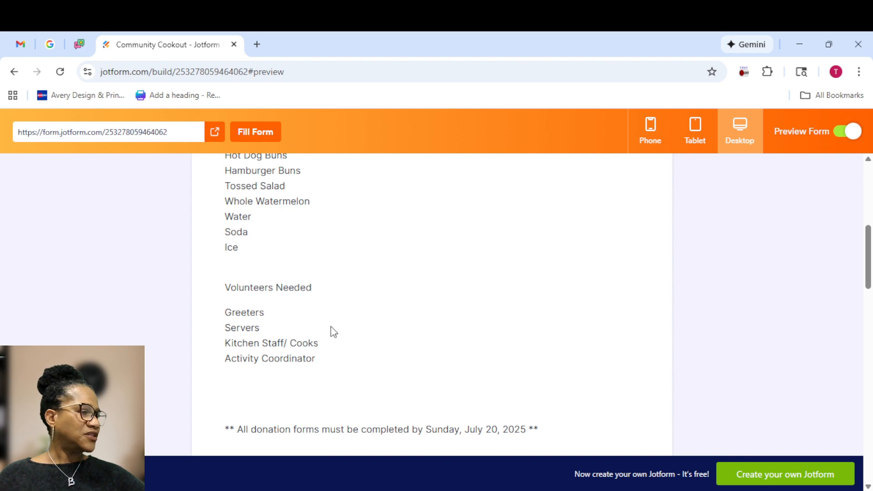
{"action": "scroll", "coordinate": [331, 326], "scroll_direction": "down", "scroll_amount": 1}
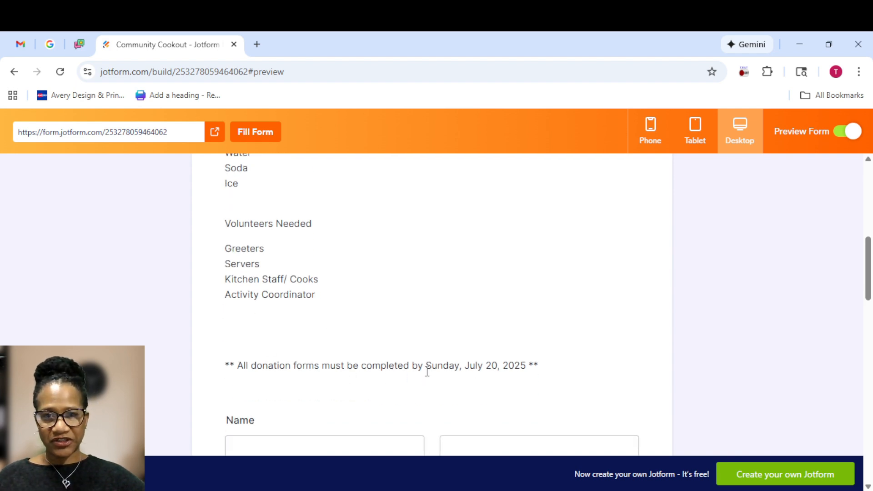
{"action": "scroll", "coordinate": [431, 354], "scroll_direction": "down", "scroll_amount": 5}
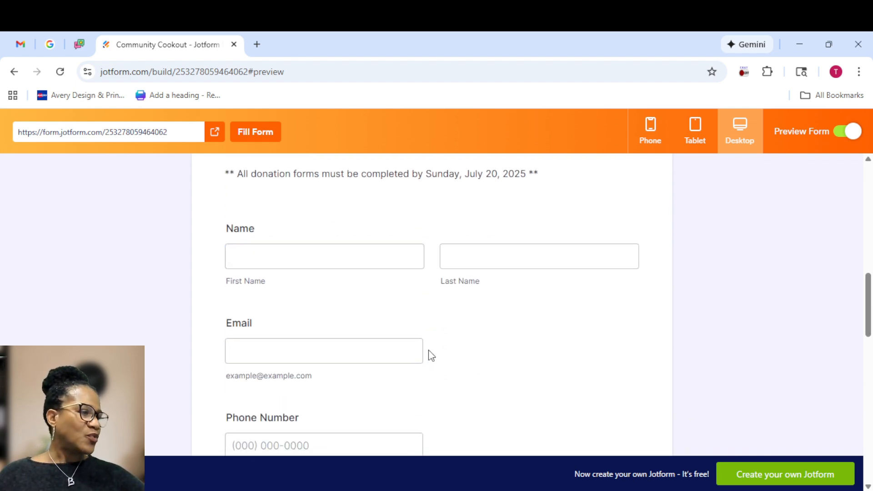
{"action": "scroll", "coordinate": [432, 355], "scroll_direction": "down", "scroll_amount": 7}
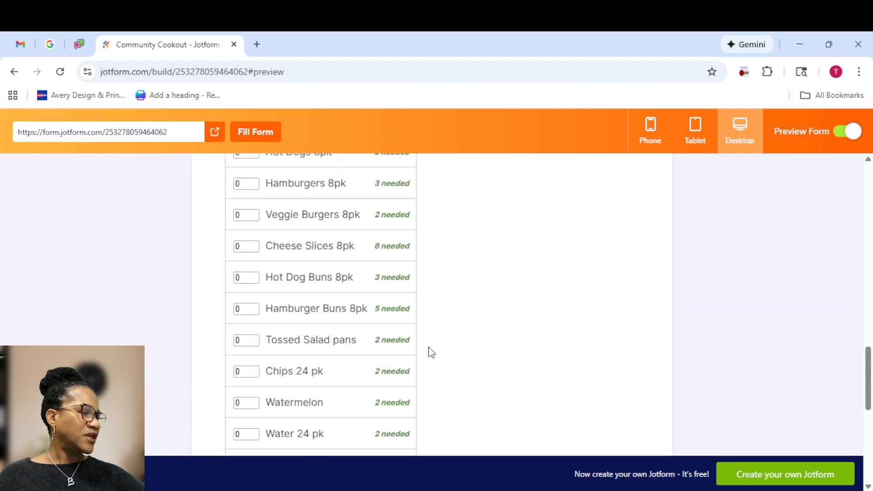
{"action": "scroll", "coordinate": [431, 353], "scroll_direction": "down", "scroll_amount": 3}
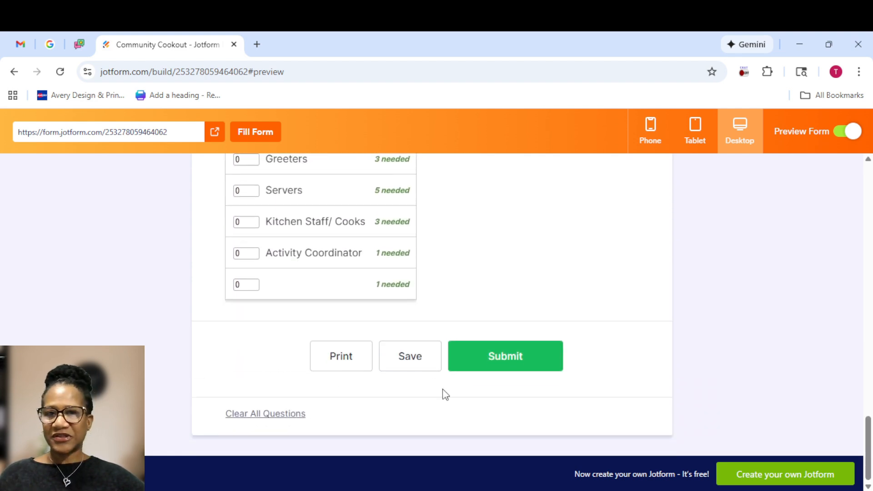
{"action": "left_click", "coordinate": [852, 132]}
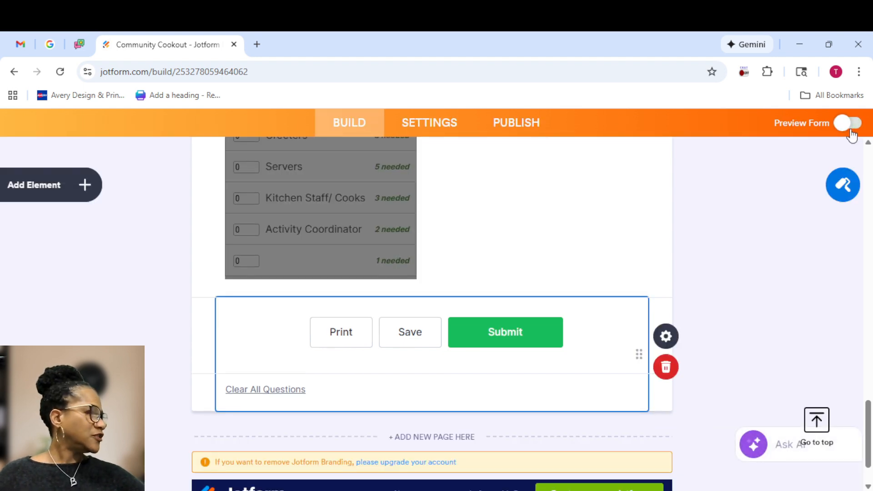
Verify Save and Continue Later under the form Settings' extra options, then go to Publish
{"action": "left_click", "coordinate": [441, 124]}
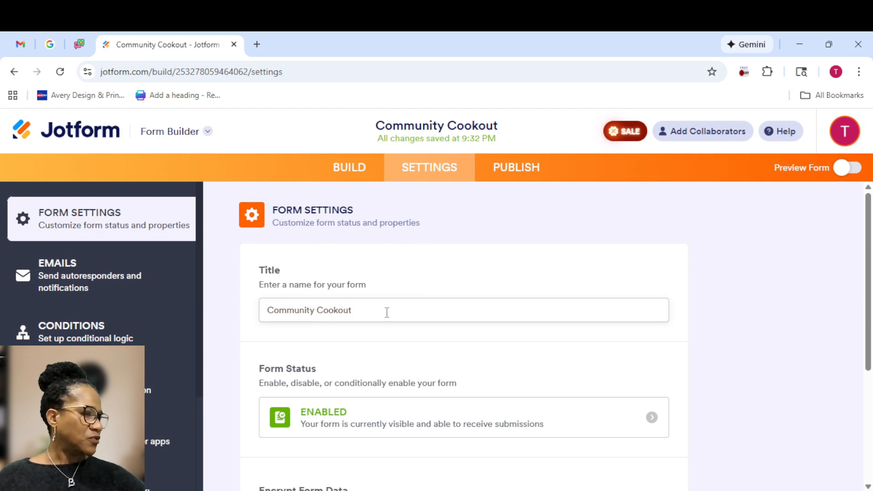
{"action": "scroll", "coordinate": [401, 314], "scroll_direction": "down", "scroll_amount": 3}
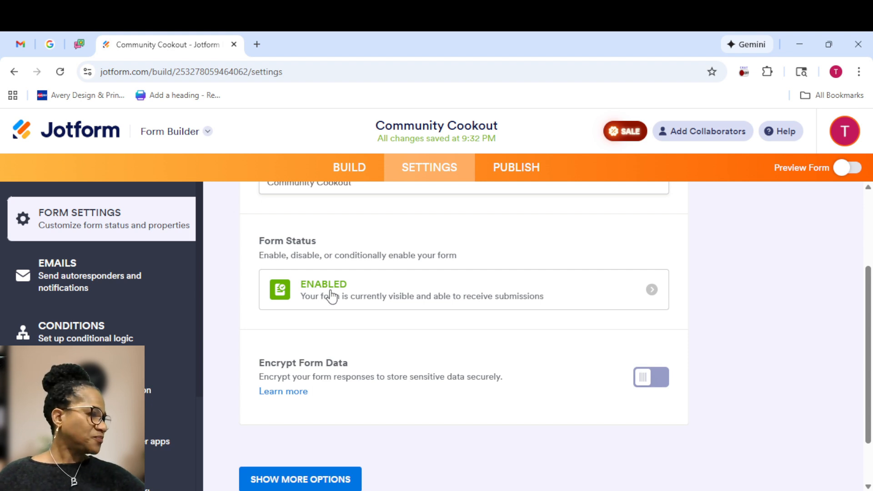
{"action": "scroll", "coordinate": [332, 297], "scroll_direction": "down", "scroll_amount": 2}
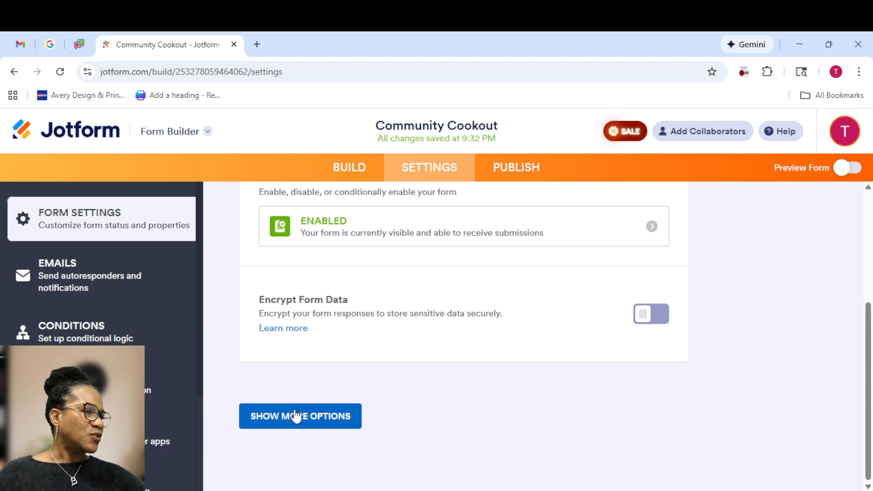
{"action": "left_click", "coordinate": [302, 418]}
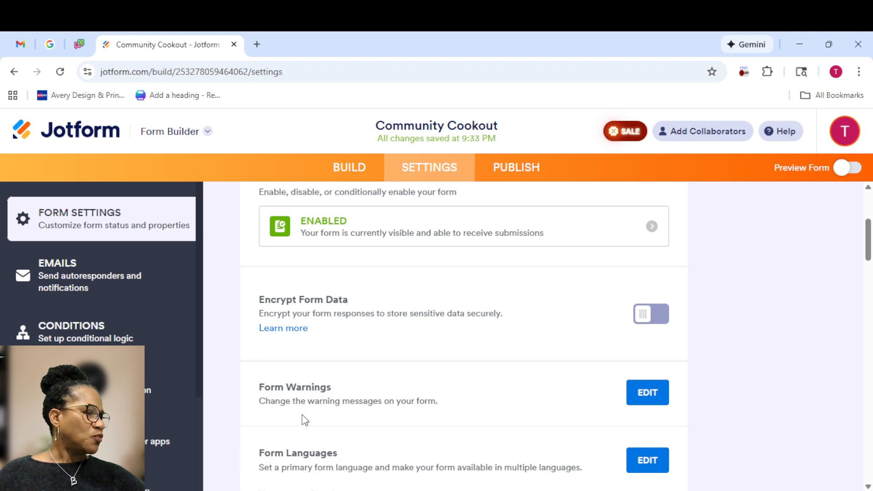
{"action": "scroll", "coordinate": [419, 398], "scroll_direction": "down", "scroll_amount": 10}
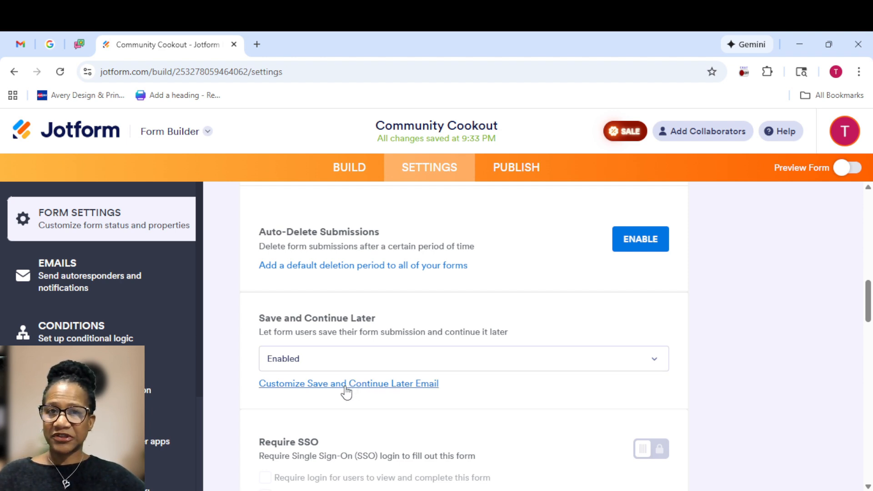
{"action": "left_click", "coordinate": [519, 173]}
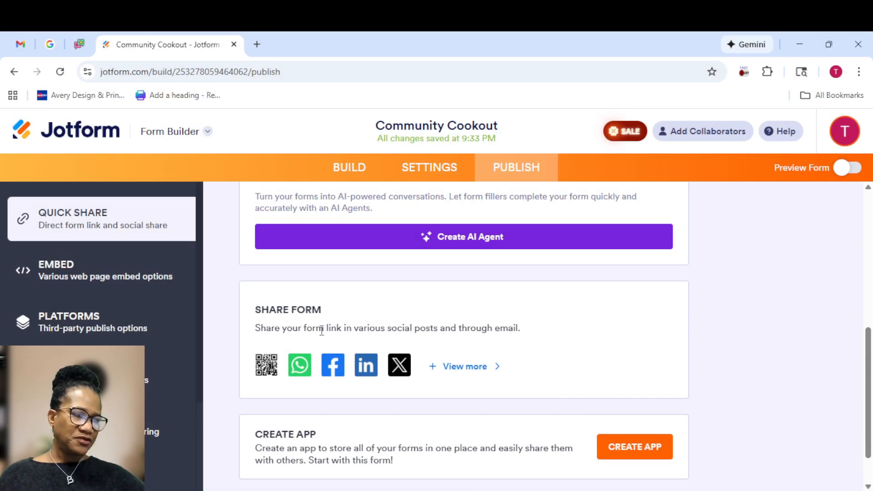
{"action": "left_click", "coordinate": [268, 365]}
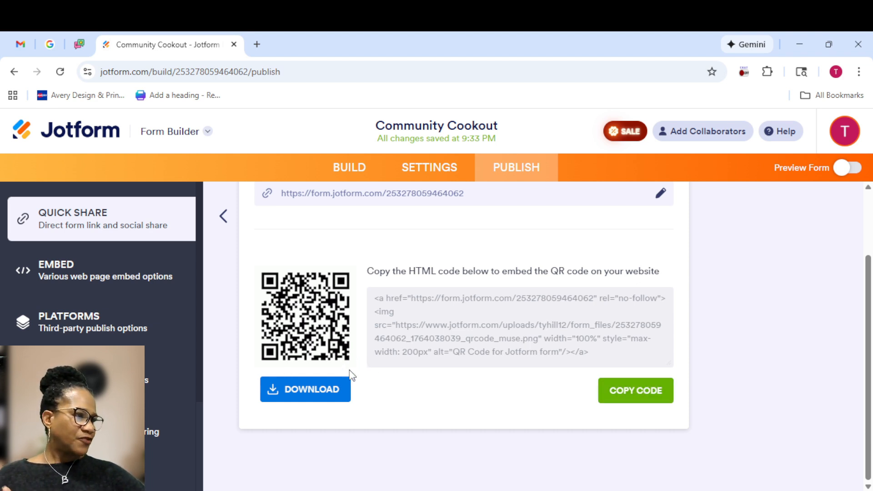
{"action": "scroll", "coordinate": [351, 376], "scroll_direction": "up", "scroll_amount": 2}
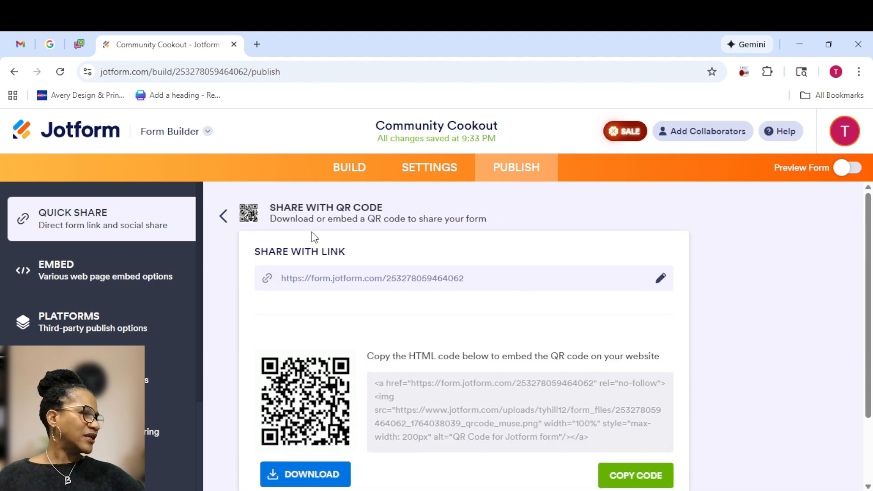
{"action": "left_click", "coordinate": [226, 222]}
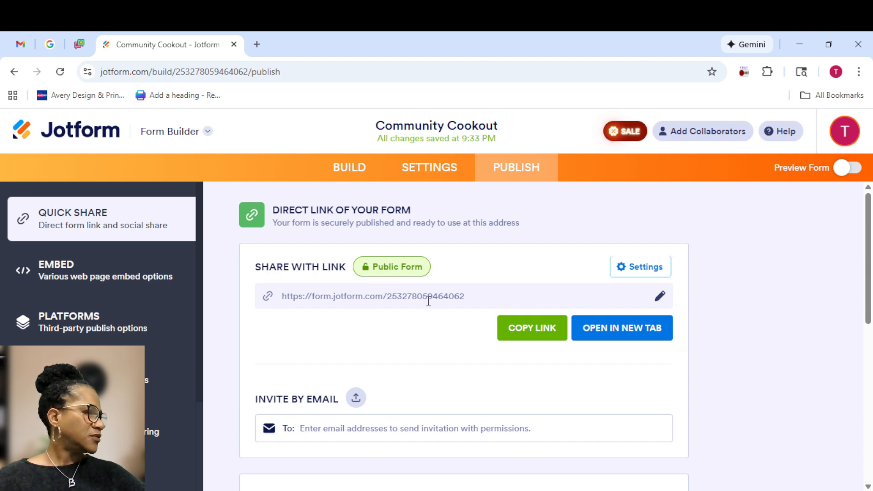
{"action": "left_click", "coordinate": [632, 269]}
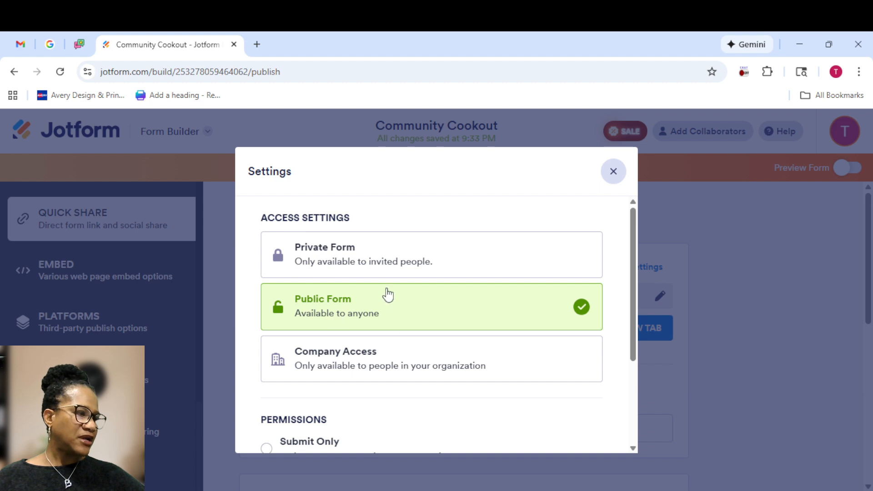
{"action": "scroll", "coordinate": [387, 333], "scroll_direction": "down", "scroll_amount": 2}
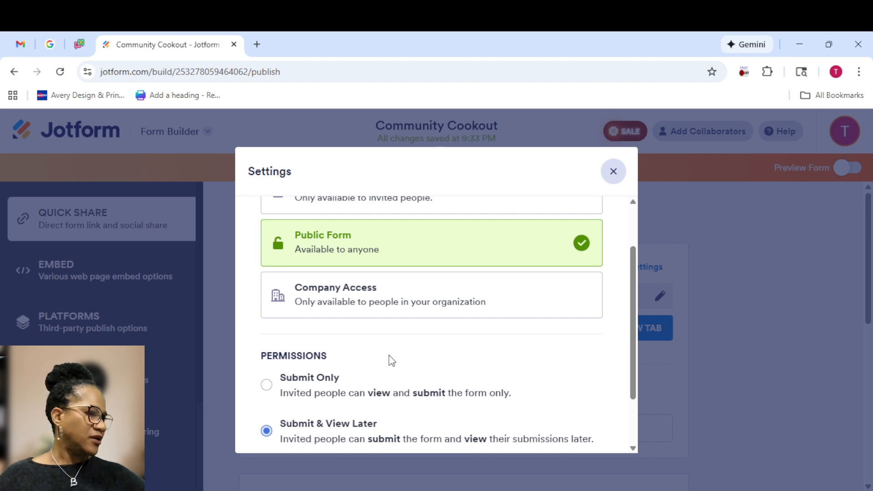
{"action": "scroll", "coordinate": [388, 360], "scroll_direction": "down", "scroll_amount": 2}
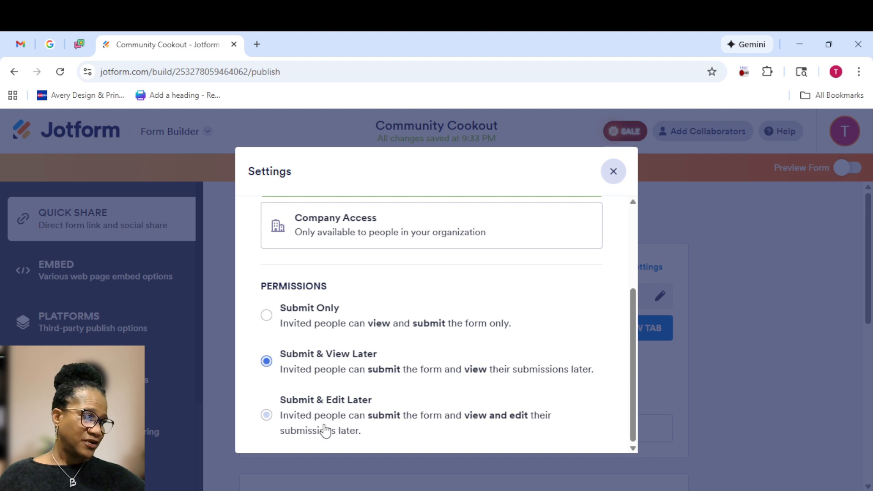
{"action": "left_click", "coordinate": [614, 172]}
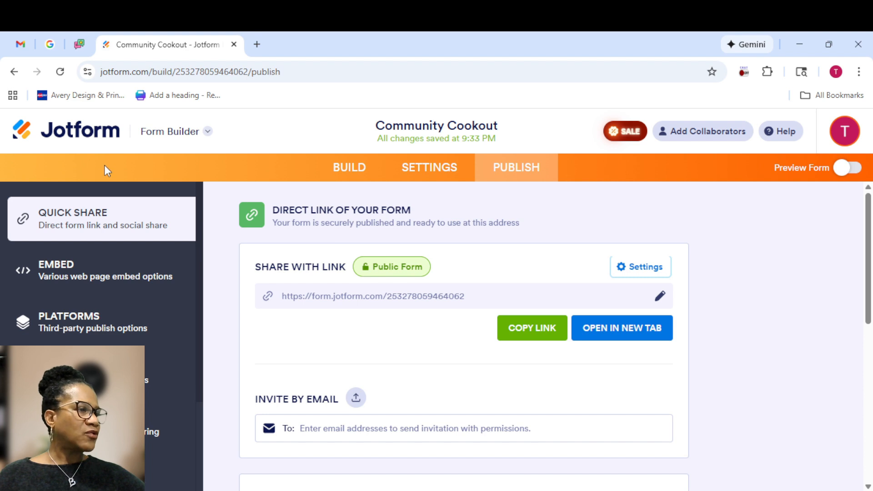
Return to My Workspace and open, then dismiss, the Community Cookout form's More menu
{"action": "left_click", "coordinate": [55, 136]}
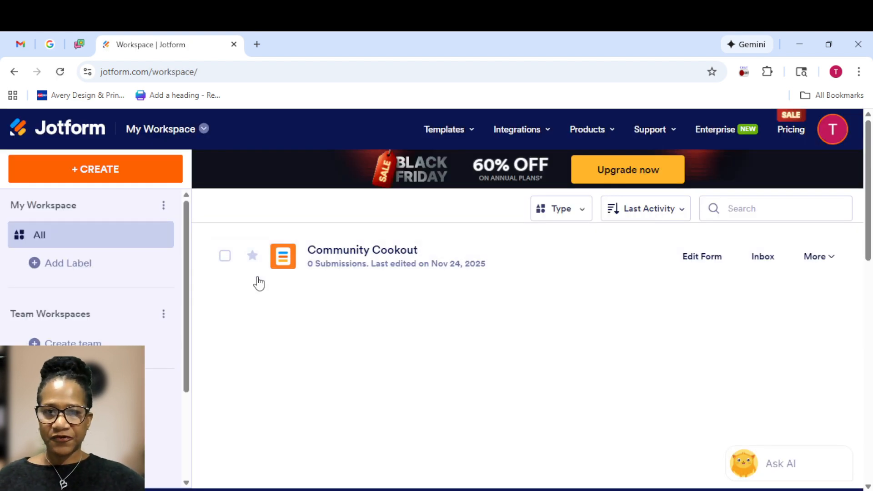
{"action": "mouse_move", "coordinate": [275, 269]}
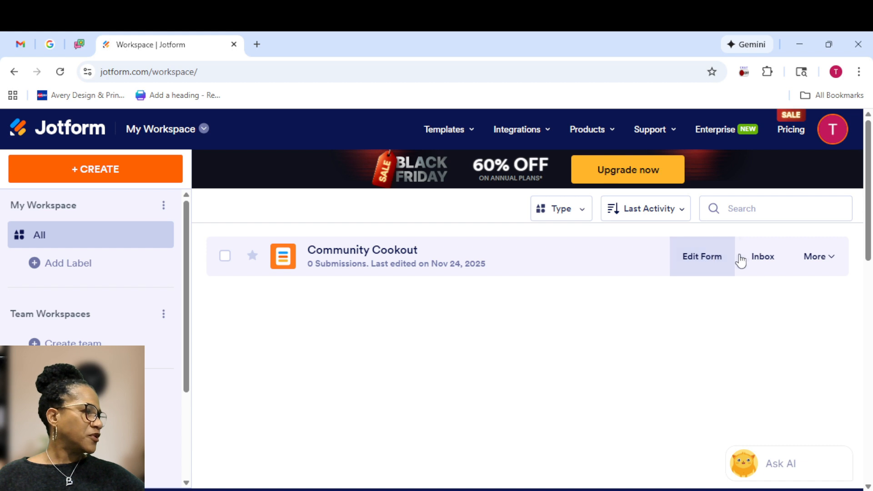
{"action": "left_click", "coordinate": [824, 257]}
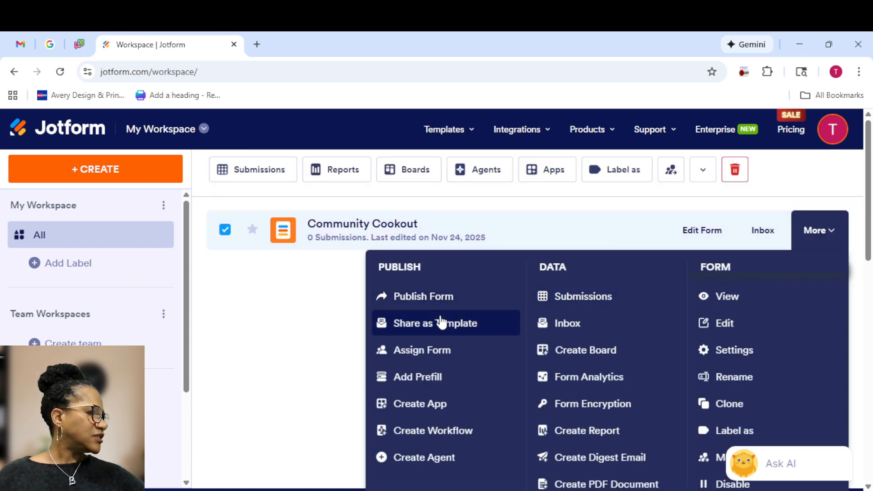
{"action": "left_click", "coordinate": [605, 298]}
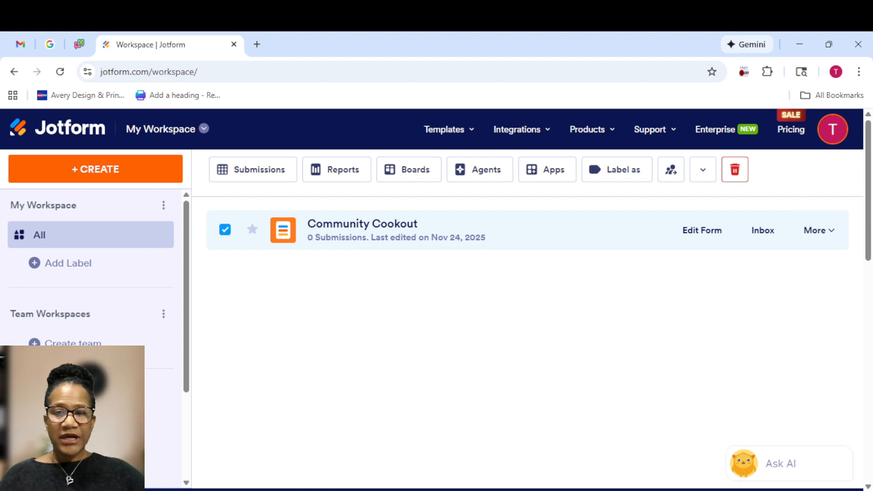